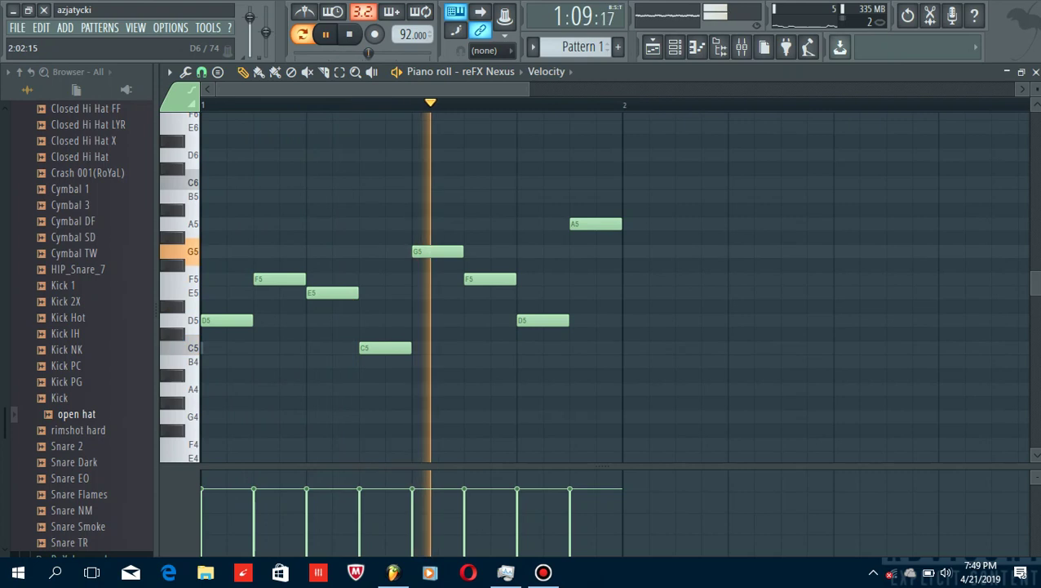
Step: Copy the bar 1 Nexus melody into bar 2 and change the copy's last four notes to D5, F5, G5 and D5
{"action": "left_click_drag", "start_coordinate": [202, 151], "coordinate": [1040, 286]}
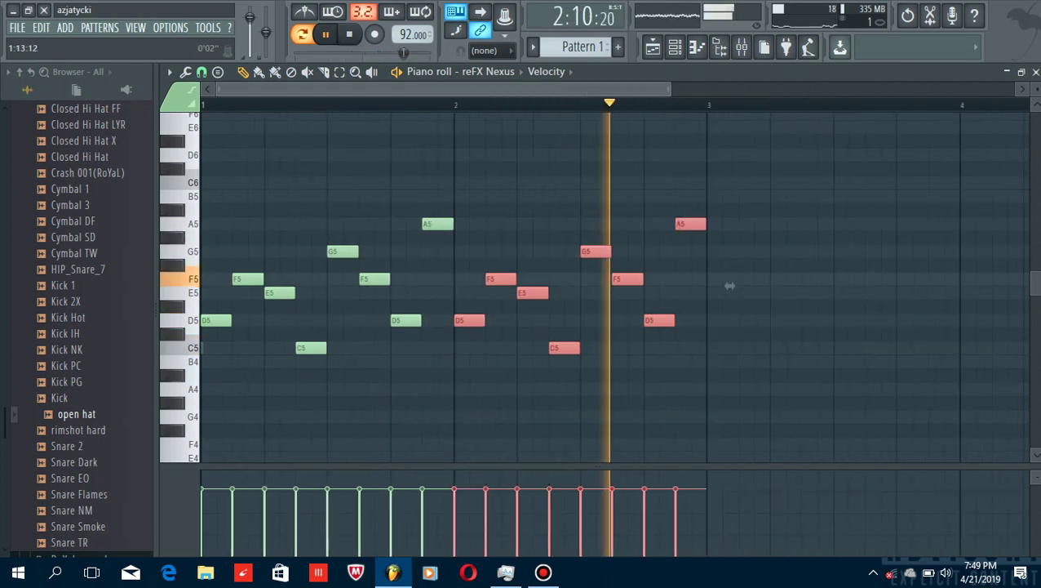
{"action": "scroll", "coordinate": [719, 286], "scroll_direction": "down", "scroll_amount": 2}
{"action": "key", "text": "space"}
{"action": "left_click", "coordinate": [697, 286]}
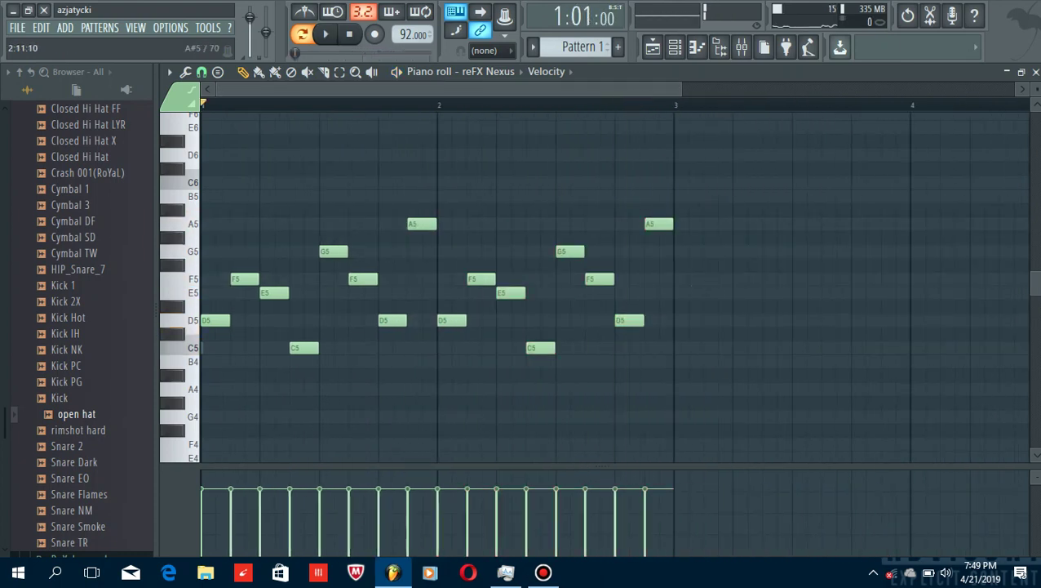
{"action": "left_click_drag", "start_coordinate": [570, 250], "coordinate": [659, 320]}
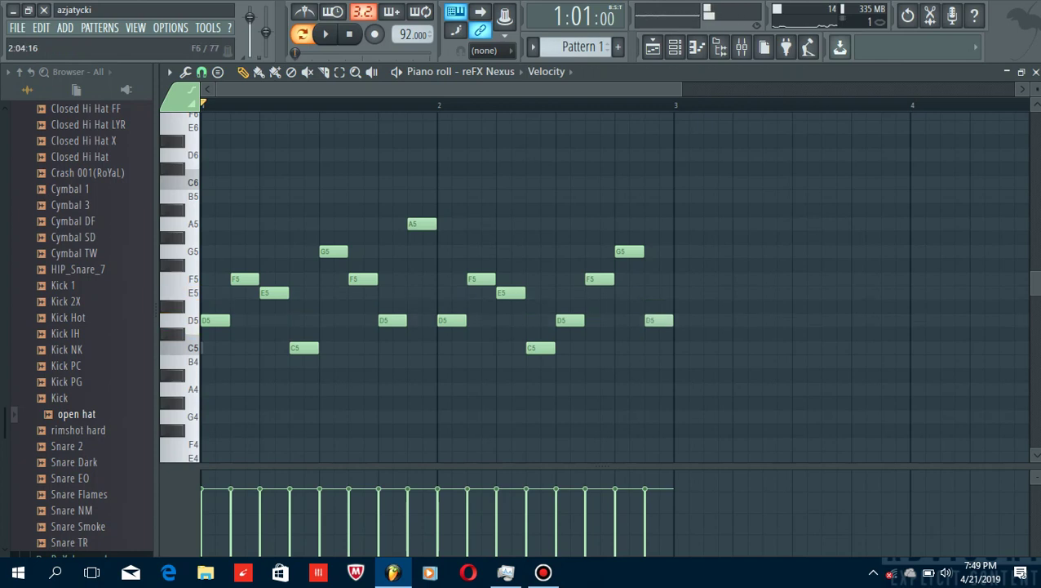
Step: Duplicate the two-bar melody into bars 3 and 4 and return the song position to the start
{"action": "left_click_drag", "start_coordinate": [448, 89], "coordinate": [615, 89]}
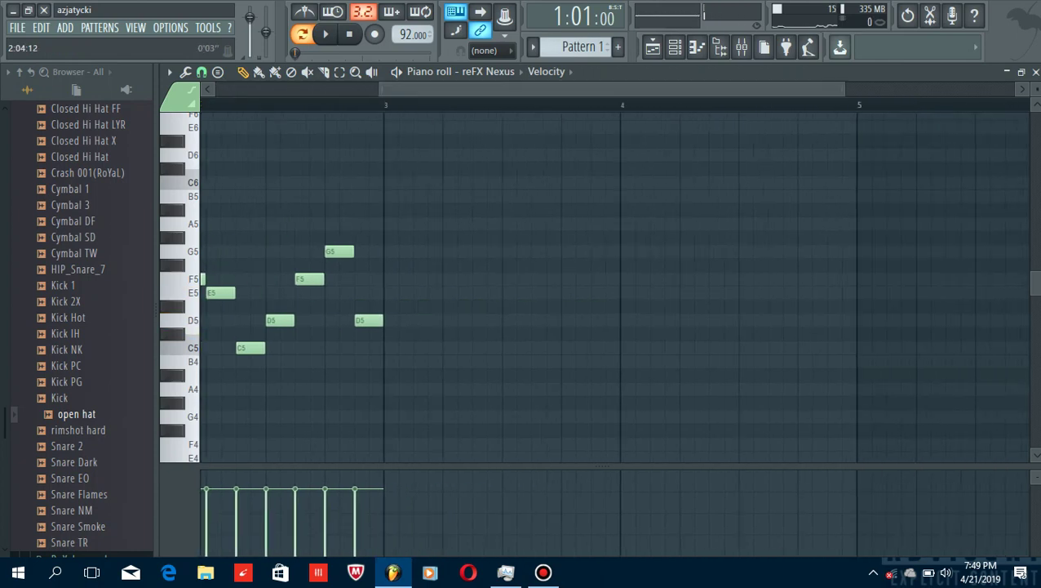
{"action": "key", "text": "ctrl+v"}
{"action": "left_click", "coordinate": [620, 104]}
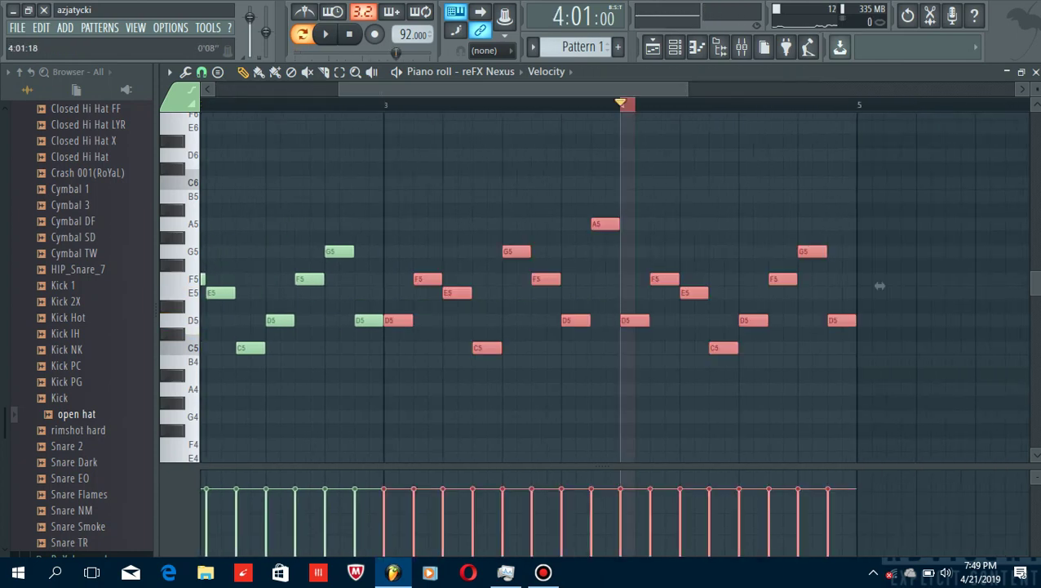
{"action": "key", "text": "ctrl+d"}
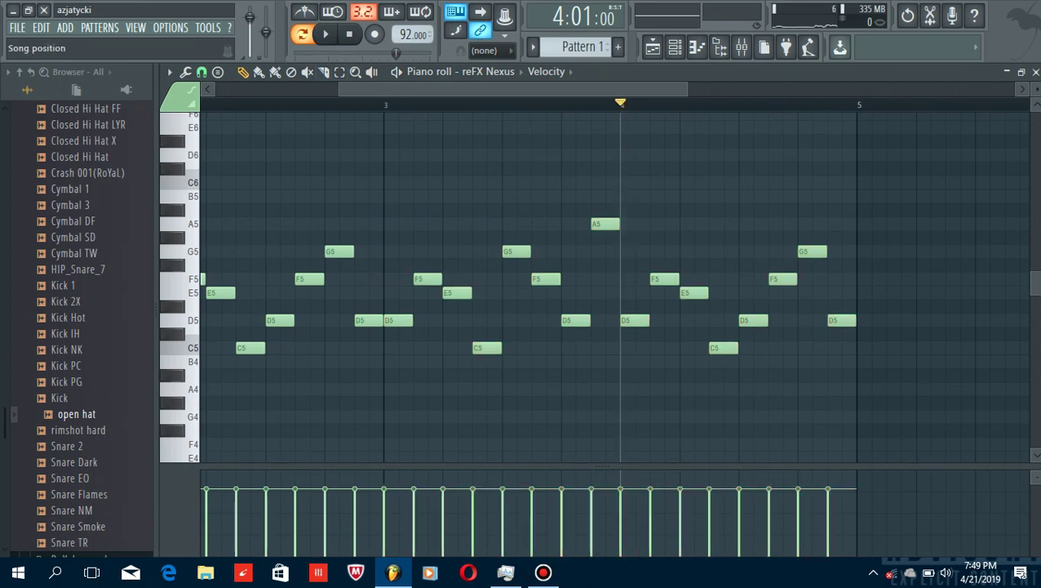
{"action": "left_click", "coordinate": [349, 34]}
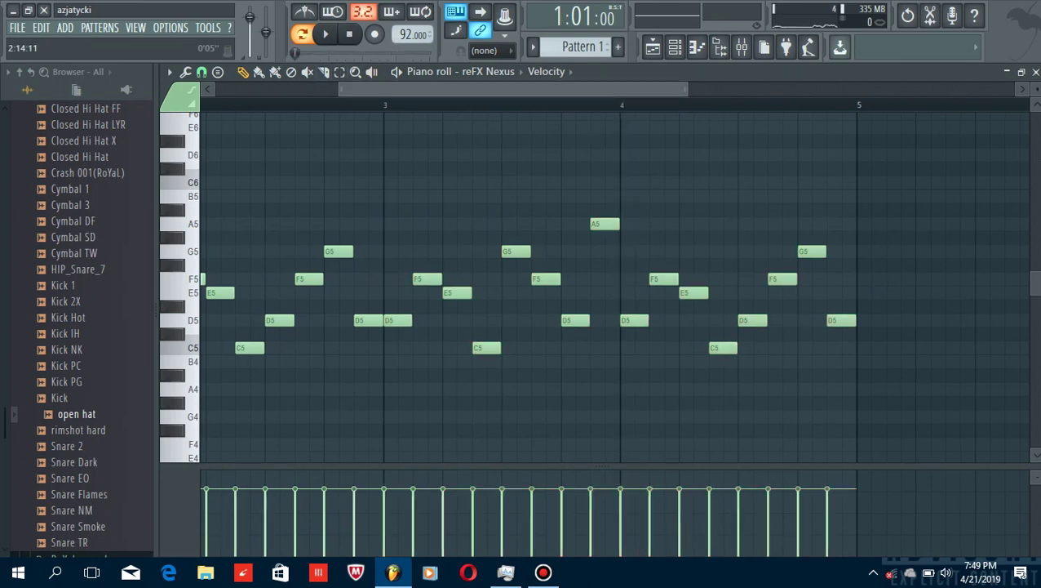
{"action": "scroll", "coordinate": [557, 286], "scroll_direction": "down", "scroll_amount": 3}
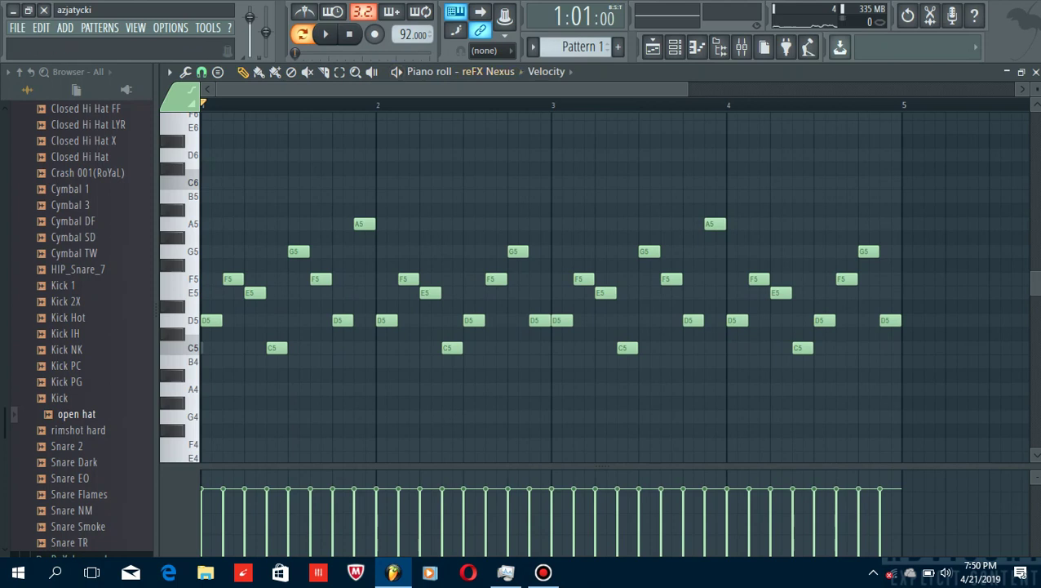
Step: Play the pattern from the channel rack and place Snare NM hits on steps 5 and 13 of bars 1 and 2
{"action": "left_click", "coordinate": [653, 46]}
{"action": "left_click", "coordinate": [675, 47]}
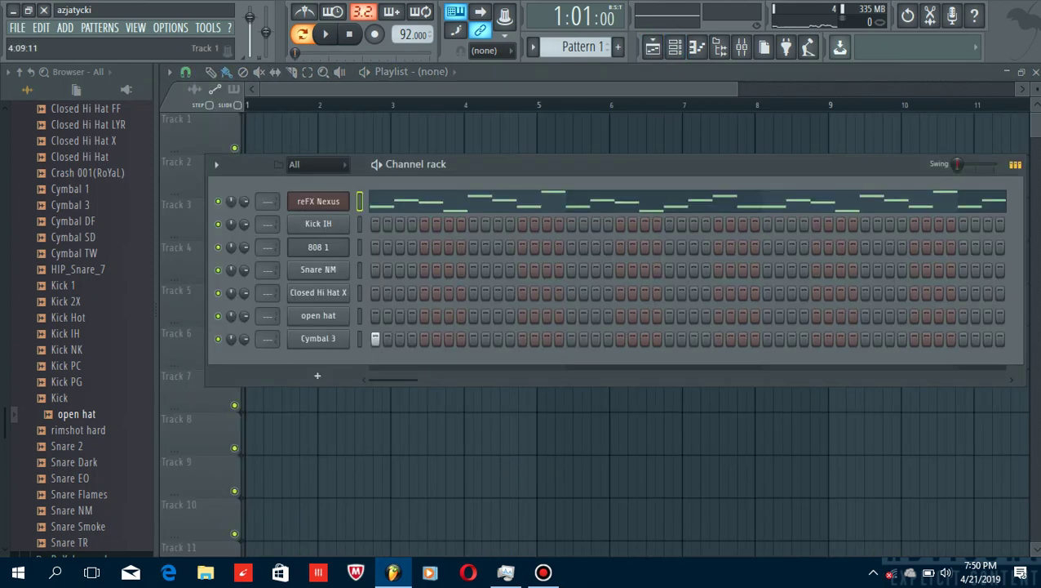
{"action": "key", "text": "space"}
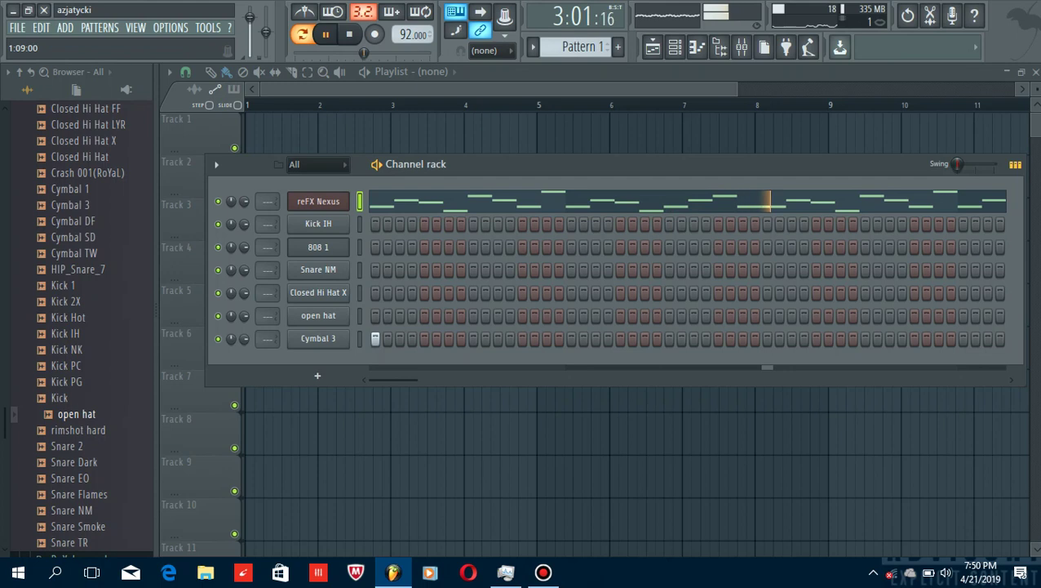
{"action": "left_click", "coordinate": [670, 270]}
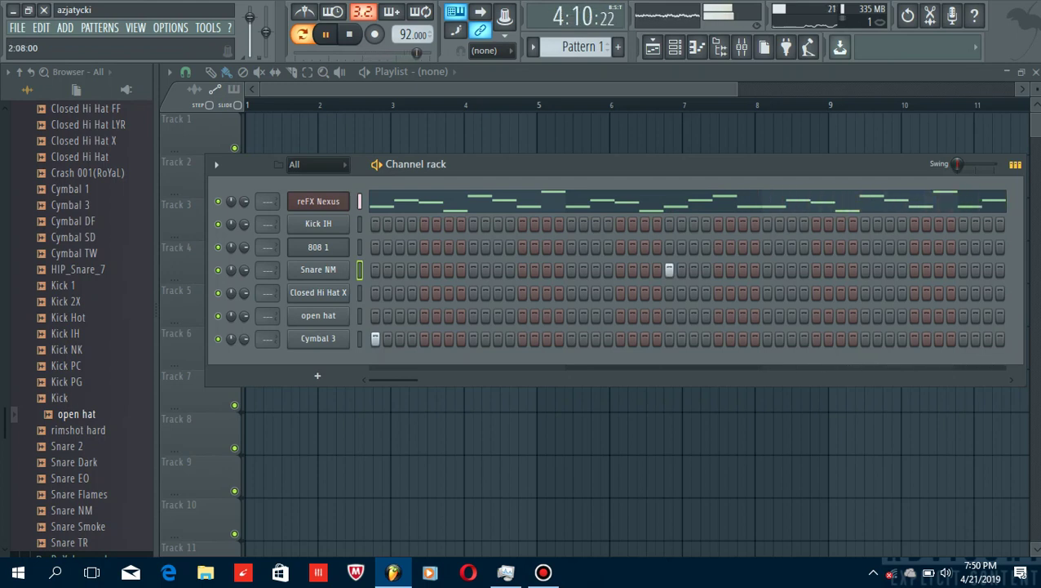
{"action": "left_click", "coordinate": [424, 269]}
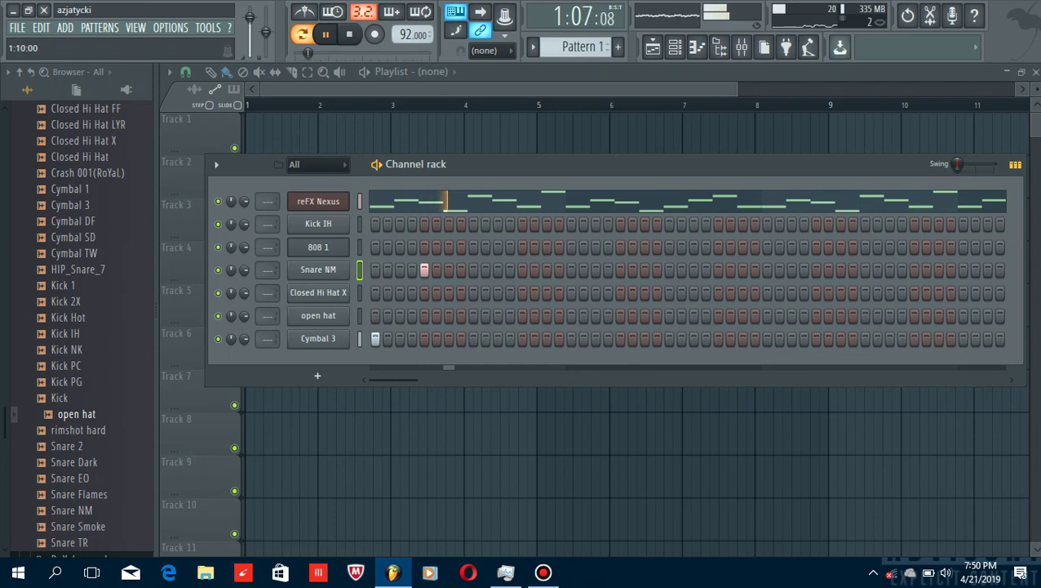
{"action": "left_click", "coordinate": [523, 269]}
{"action": "left_click", "coordinate": [620, 269]}
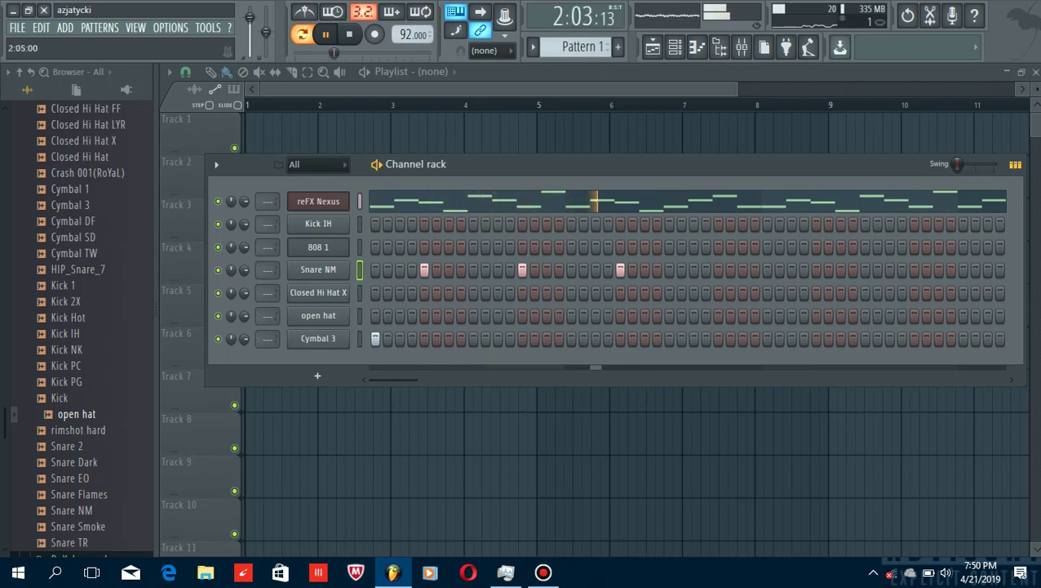
{"action": "left_click", "coordinate": [718, 270]}
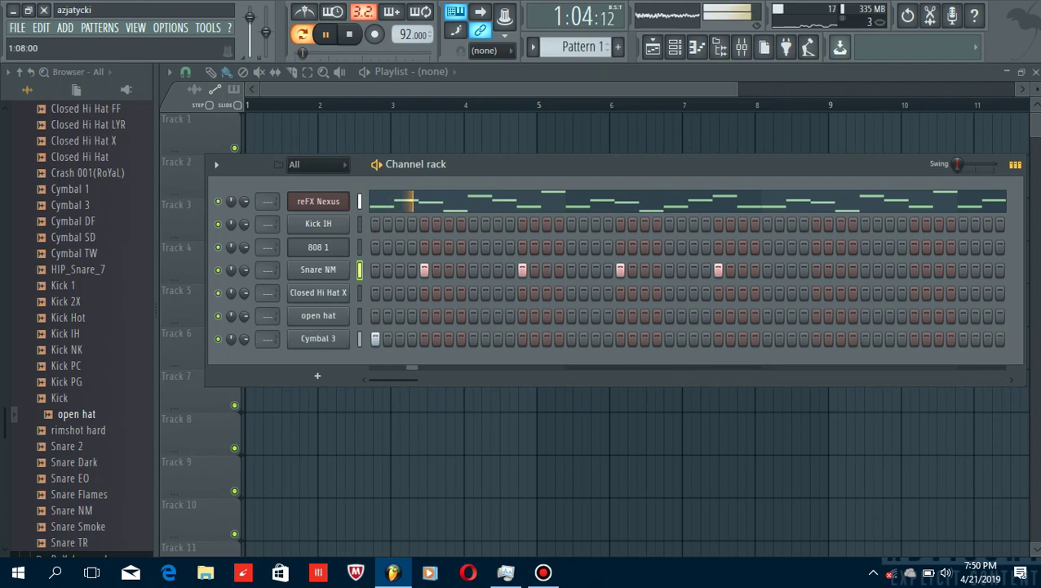
Step: Add Snare NM hits on steps 8 and 10 of bars 1 and 2, and on steps 5, 8, 9 and 13 of bar 3
{"action": "left_click", "coordinate": [462, 270]}
{"action": "left_click", "coordinate": [485, 270]}
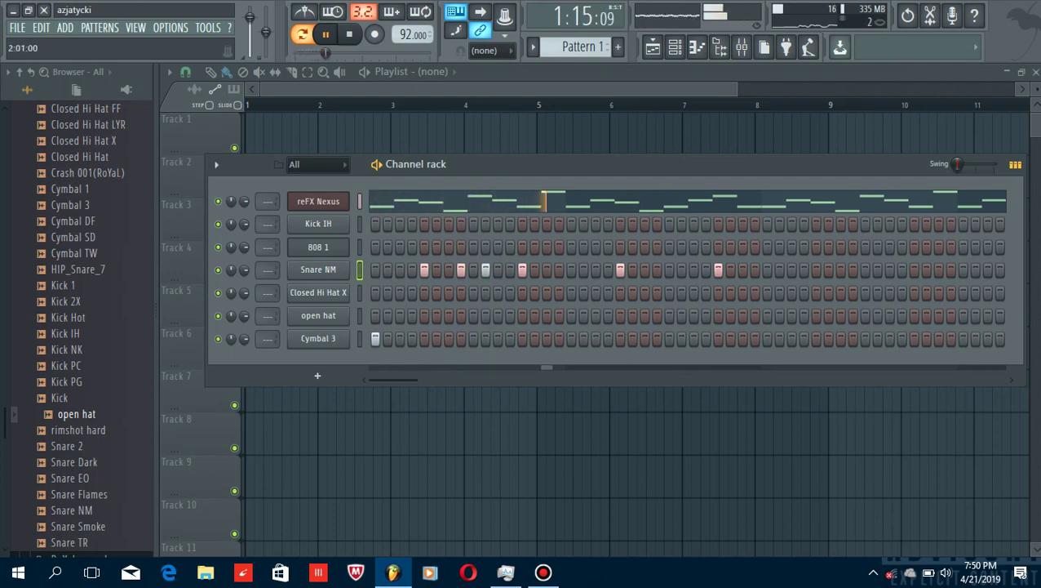
{"action": "left_click", "coordinate": [657, 269]}
{"action": "left_click", "coordinate": [682, 270]}
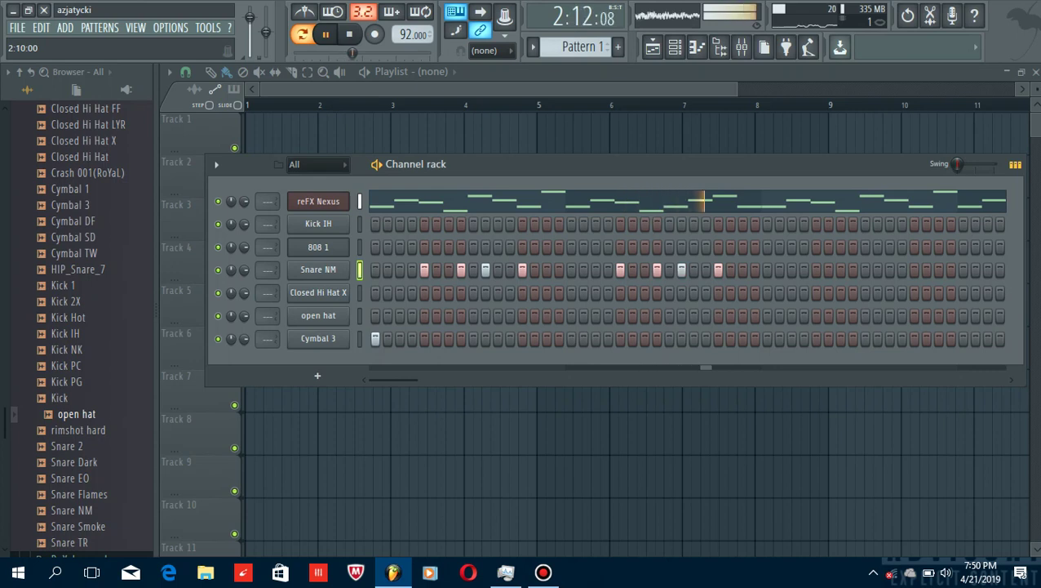
{"action": "left_click", "coordinate": [816, 269]}
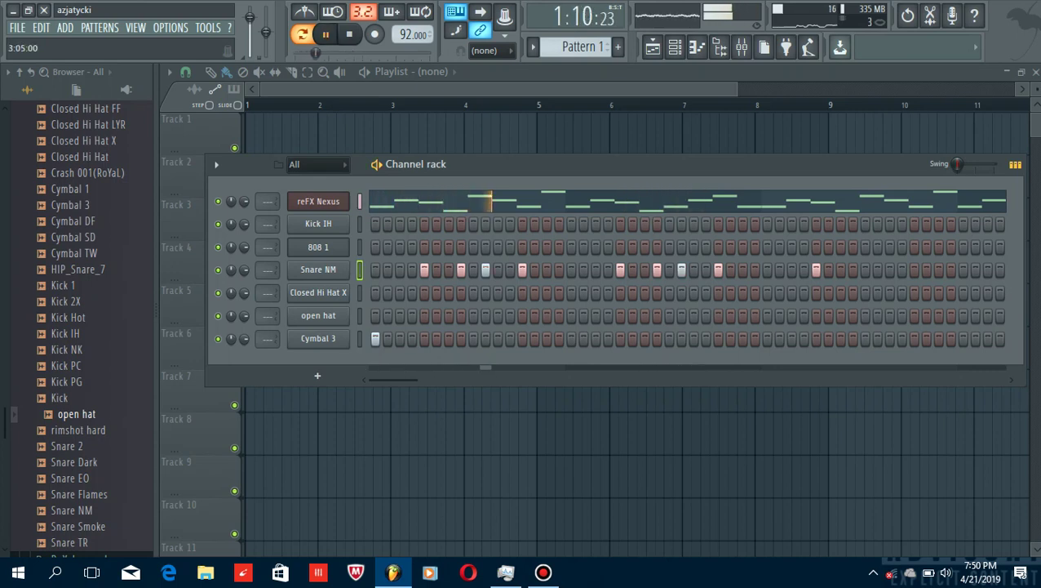
{"action": "left_click", "coordinate": [853, 270]}
{"action": "left_click", "coordinate": [878, 269]}
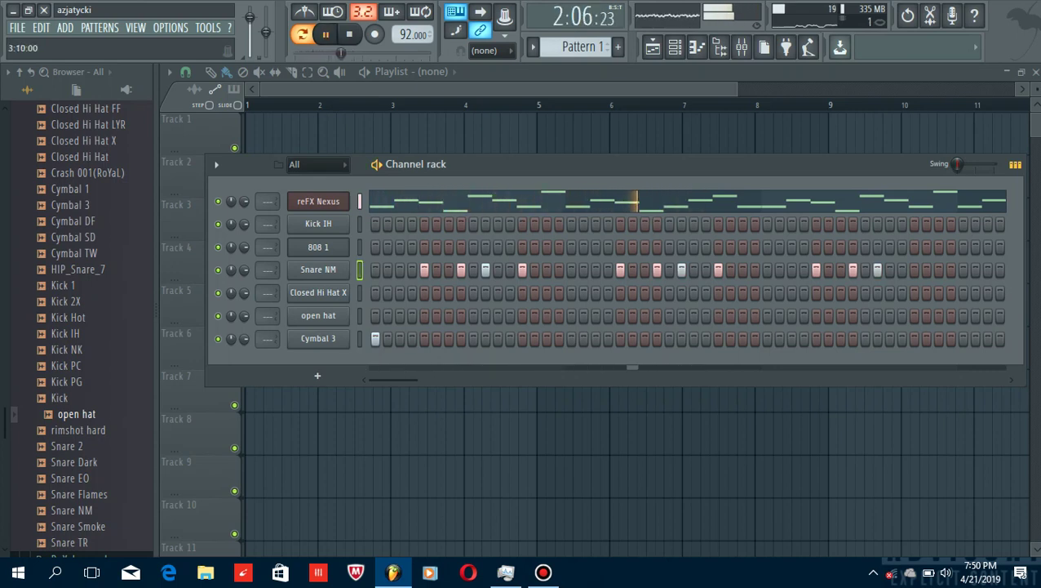
{"action": "left_click", "coordinate": [914, 269]}
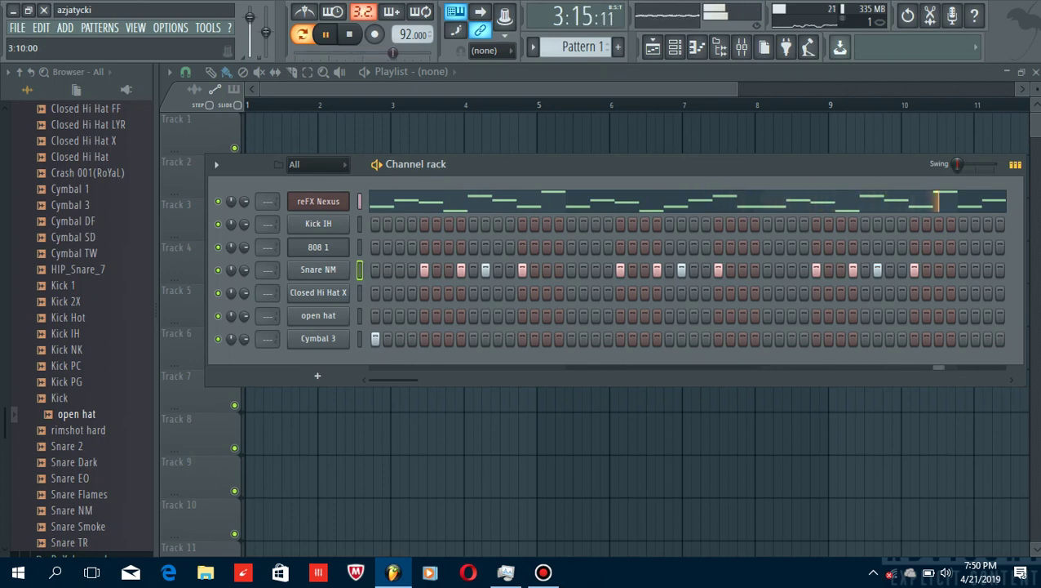
{"action": "left_click", "coordinate": [865, 269]}
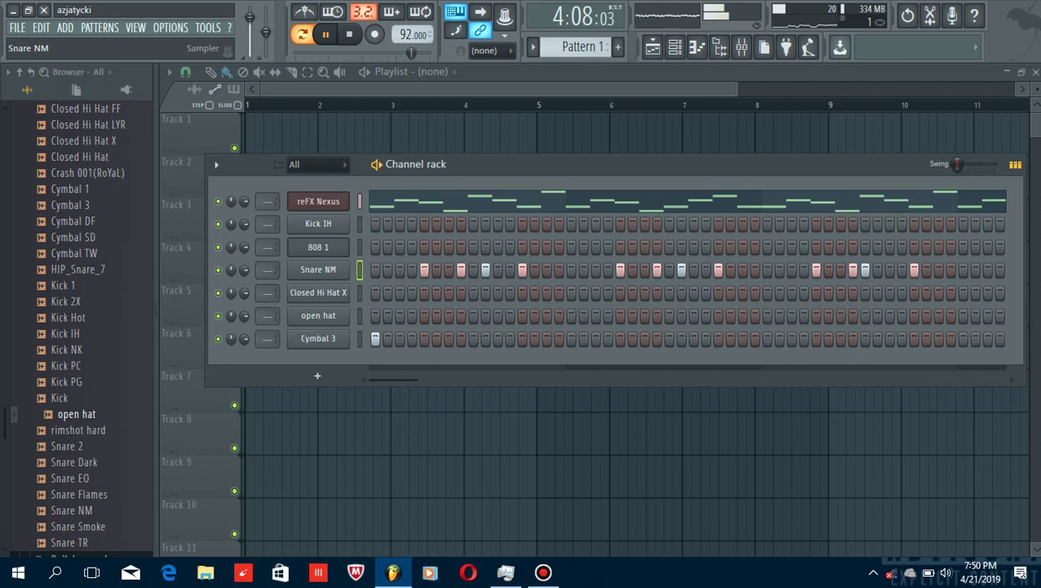
Step: Replace the bar 2 Snare NM hits in the piano roll with the four hits moved over from bar 3
{"action": "right_click", "coordinate": [348, 266]}
{"action": "left_click", "coordinate": [382, 270]}
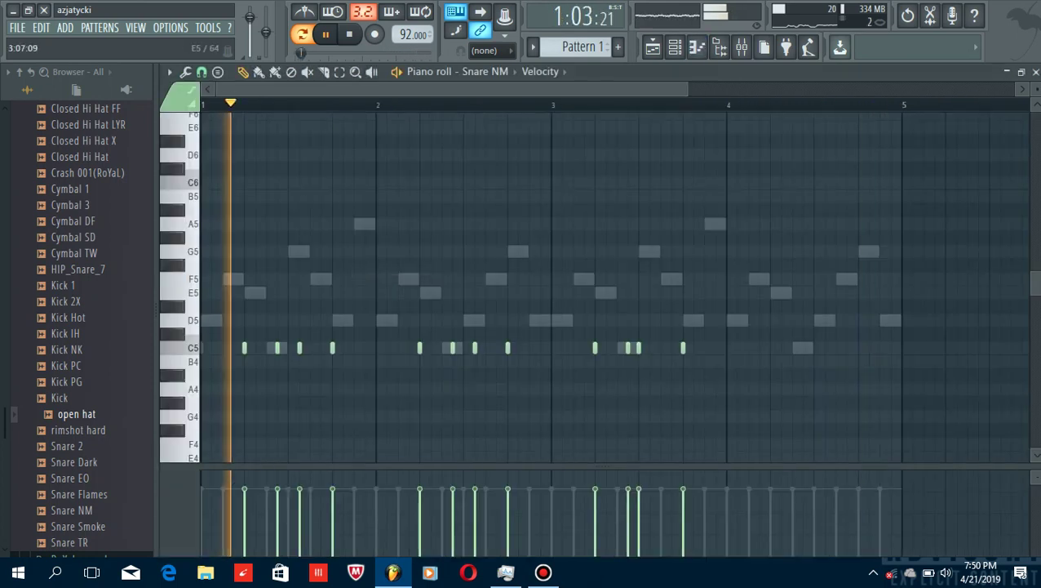
{"action": "left_click_drag", "start_coordinate": [407, 331], "coordinate": [542, 364]}
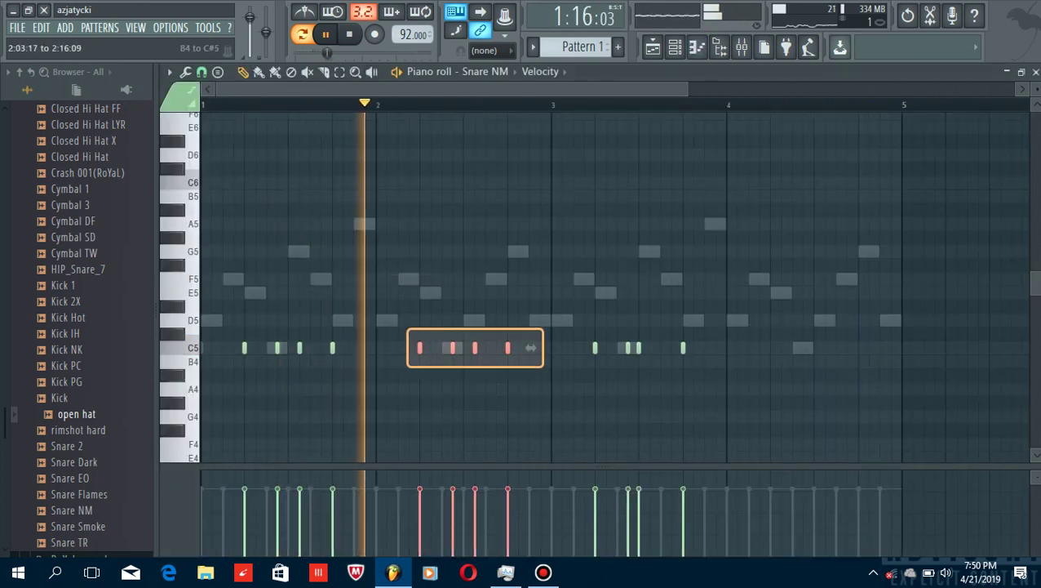
{"action": "key", "text": "Delete"}
{"action": "left_click_drag", "start_coordinate": [569, 314], "coordinate": [775, 367]}
{"action": "left_click_drag", "start_coordinate": [706, 348], "coordinate": [530, 348]}
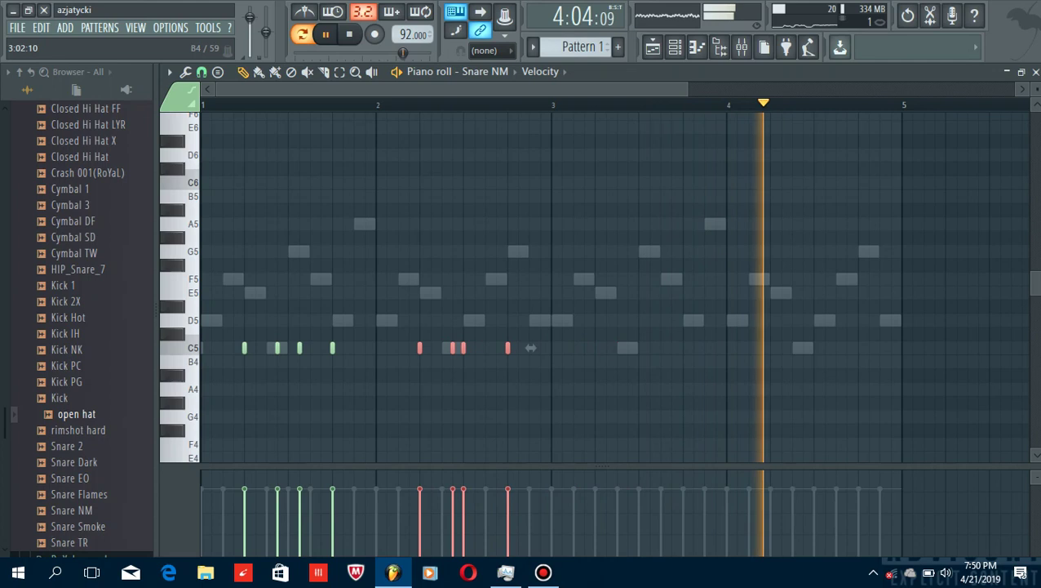
{"action": "key", "text": "ctrl+d"}
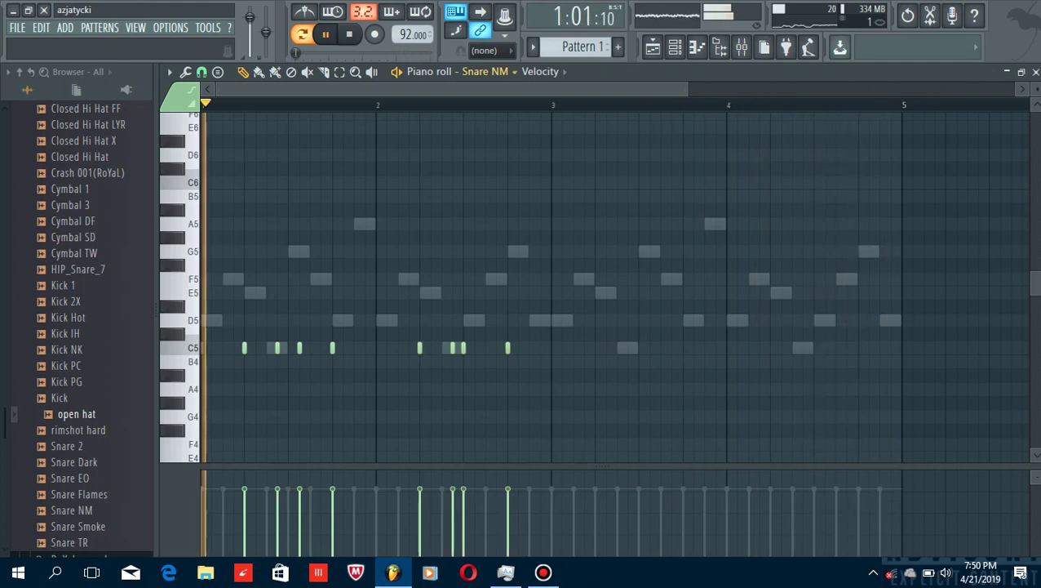
Step: Copy the two-bar Snare NM pattern into bars 3 and 4, undoing the mistaken paste of melody notes
{"action": "scroll", "coordinate": [449, 88], "scroll_direction": "right", "scroll_amount": 3}
{"action": "scroll", "coordinate": [614, 285], "scroll_direction": "right", "scroll_amount": 6}
{"action": "key", "text": "ctrl+v"}
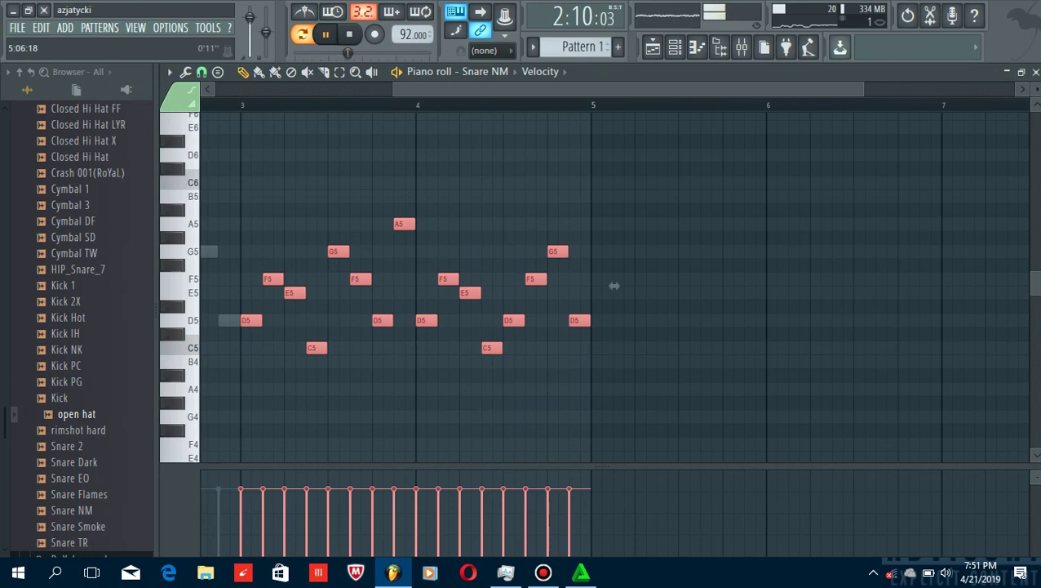
{"action": "key", "text": "ctrl+z"}
{"action": "key", "text": "ctrl+z"}
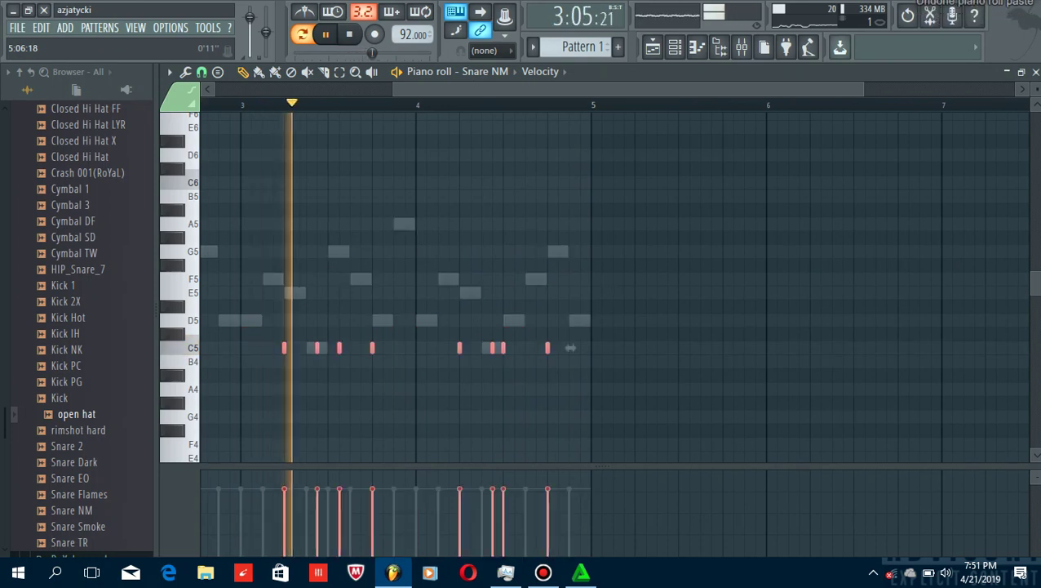
Step: Return to the channel rack and place open hat hits on step 3 of bars 1 and 2
{"action": "left_click", "coordinate": [653, 46]}
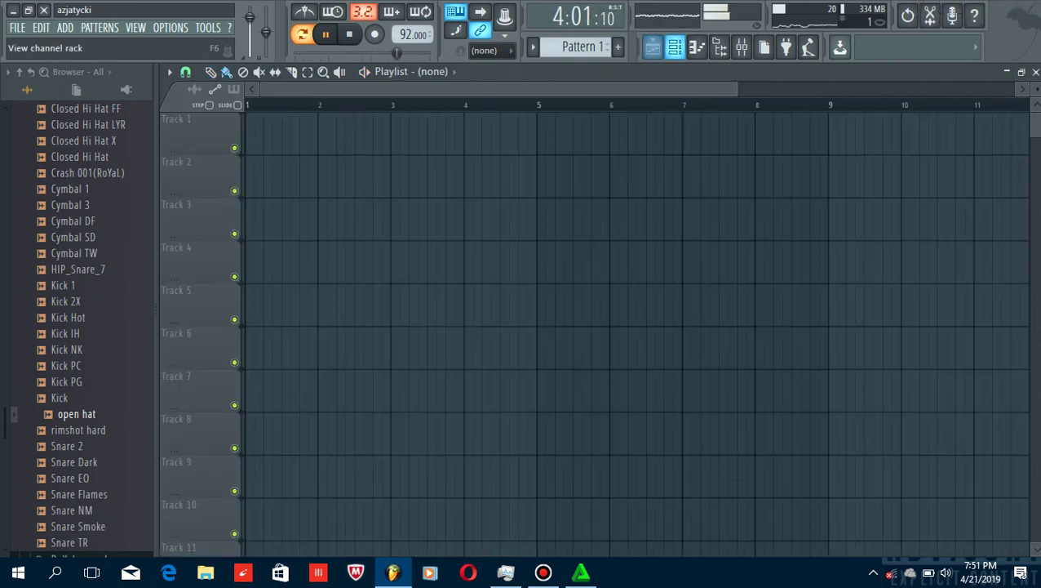
{"action": "left_click", "coordinate": [675, 46]}
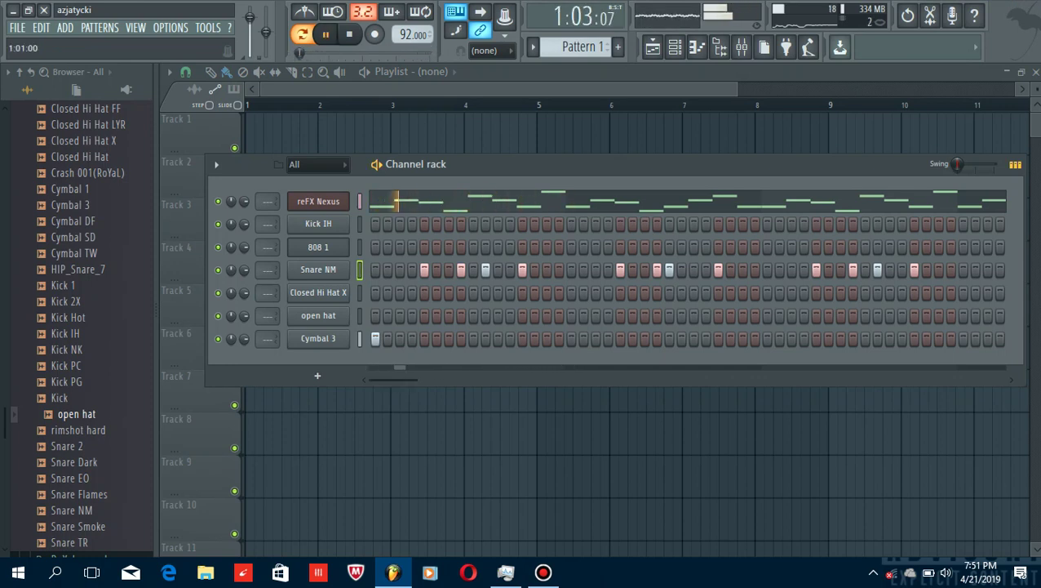
{"action": "left_click", "coordinate": [399, 315]}
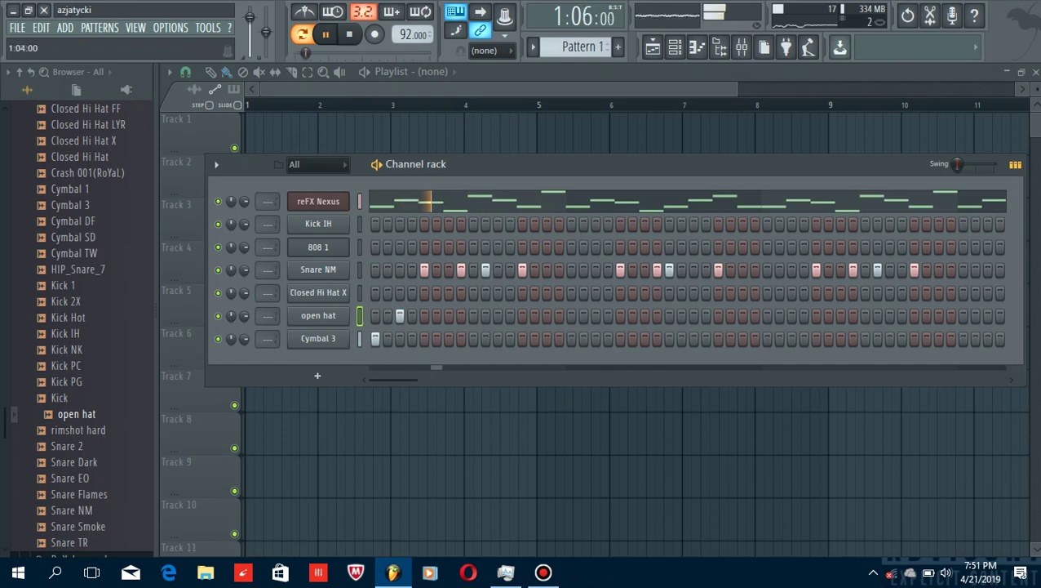
{"action": "left_click", "coordinate": [595, 315]}
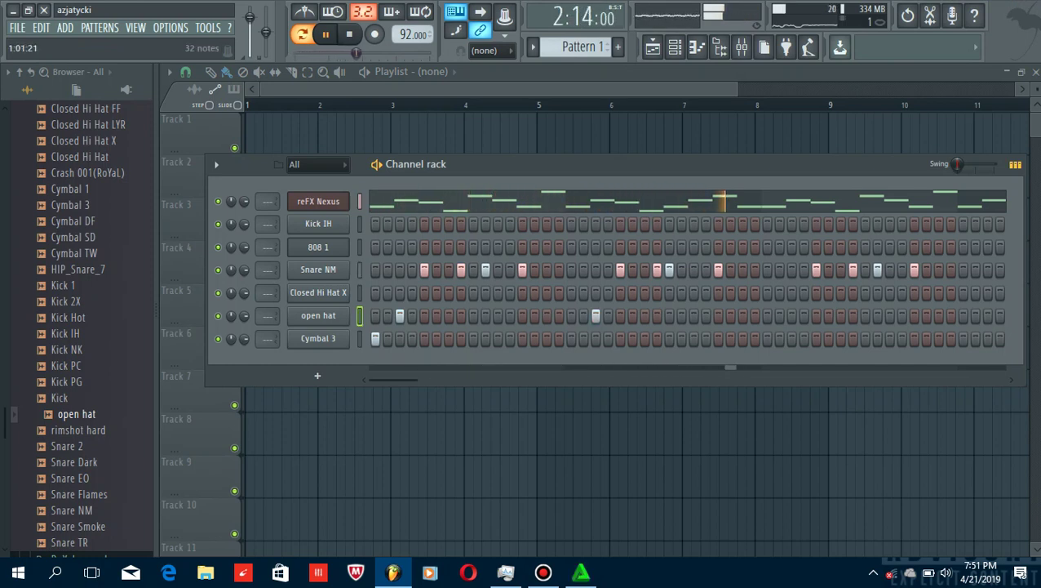
Step: Place Kick IH hits on steps 1, 7 and 11 of bar 1 and on steps 1 and 11 of bar 2
{"action": "left_click", "coordinate": [375, 223]}
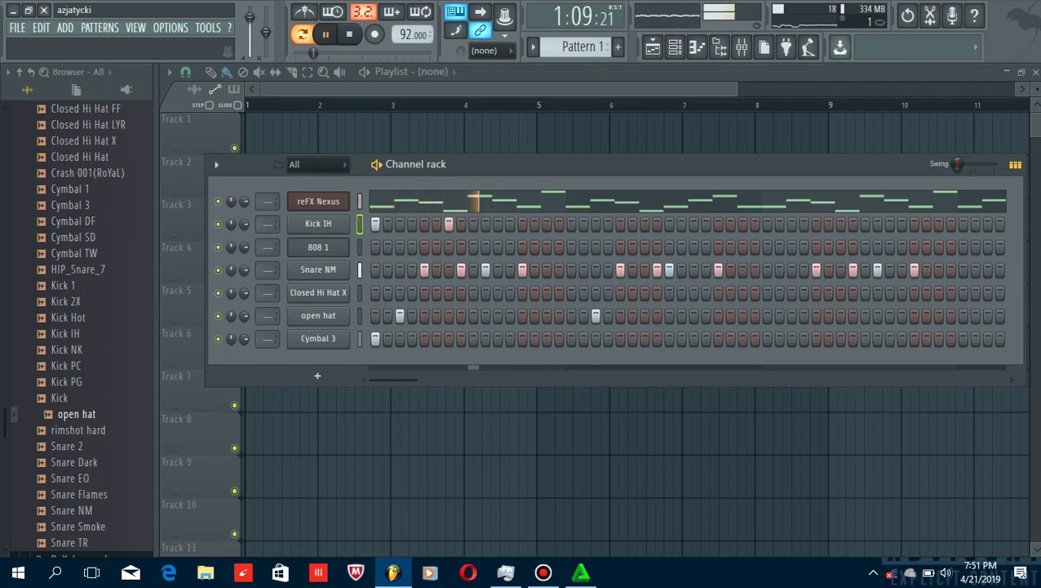
{"action": "left_click", "coordinate": [498, 224]}
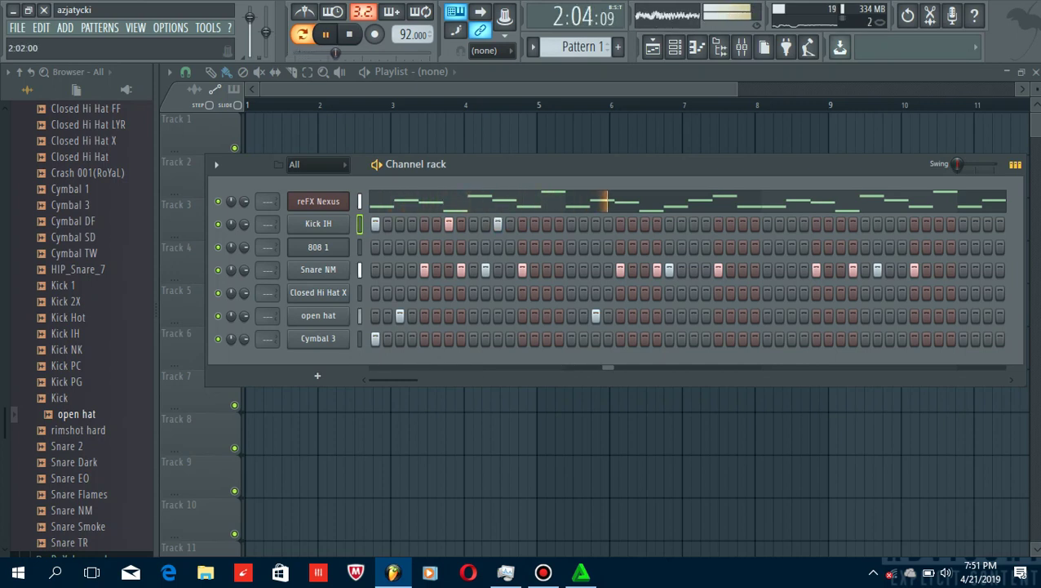
{"action": "left_click", "coordinate": [571, 223]}
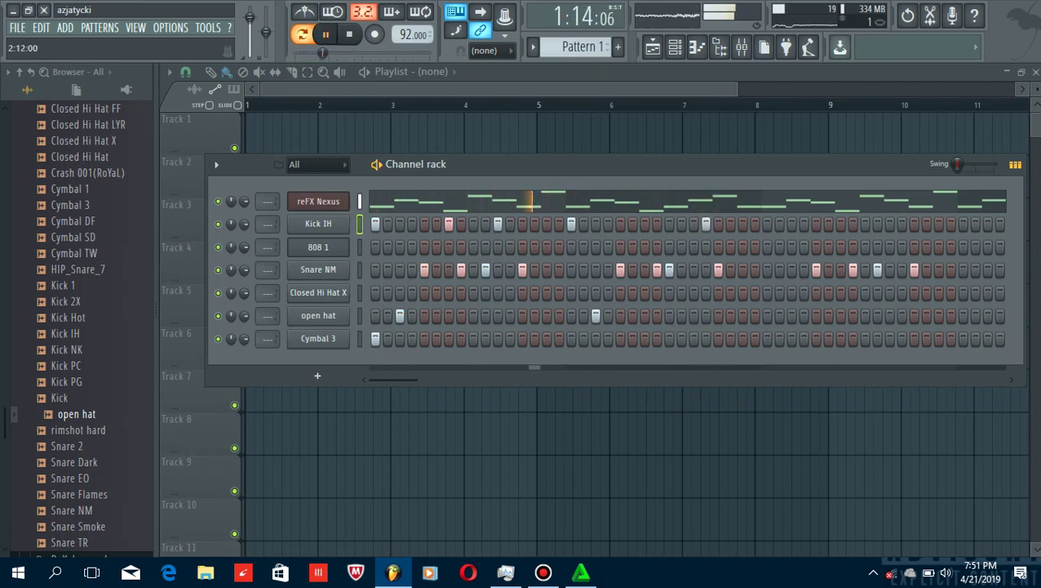
{"action": "left_click", "coordinate": [706, 223]}
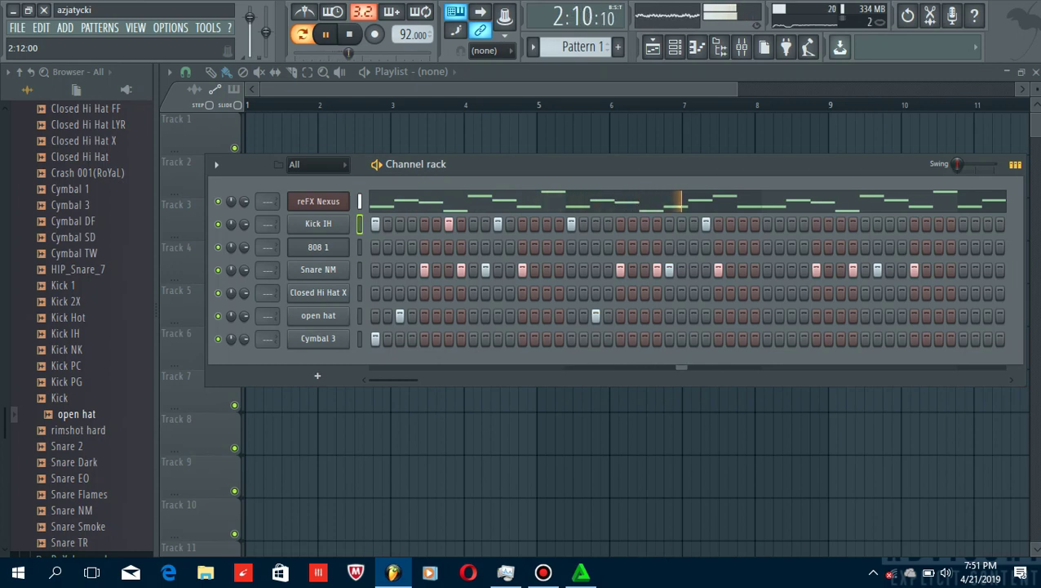
{"action": "left_click", "coordinate": [706, 223]}
{"action": "left_click", "coordinate": [694, 223]}
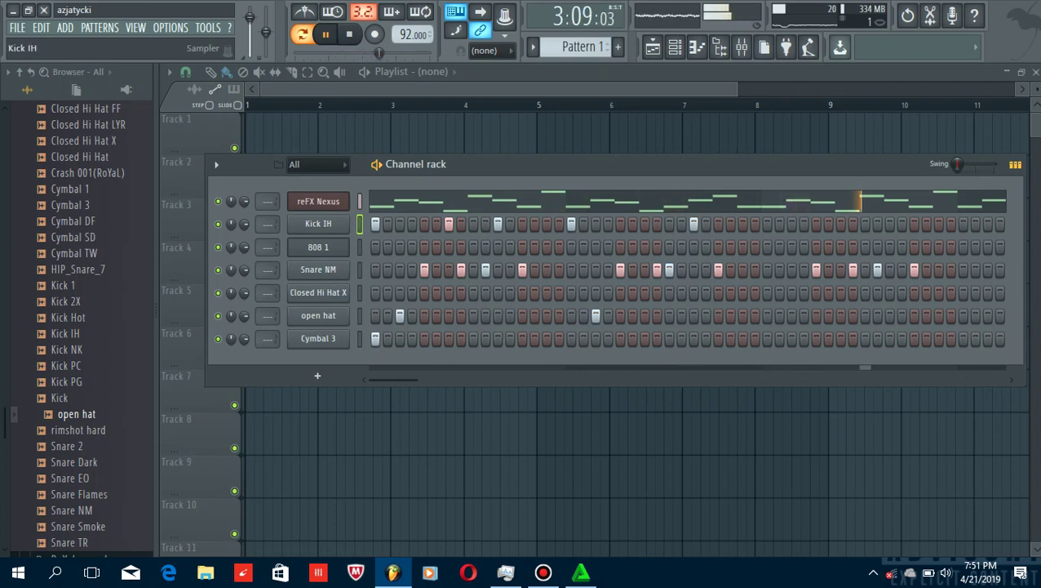
Step: Copy the two-bar Kick IH pattern into bars 3 and 4 in the piano roll and return to the channel rack
{"action": "right_click", "coordinate": [339, 220]}
{"action": "left_click", "coordinate": [377, 223]}
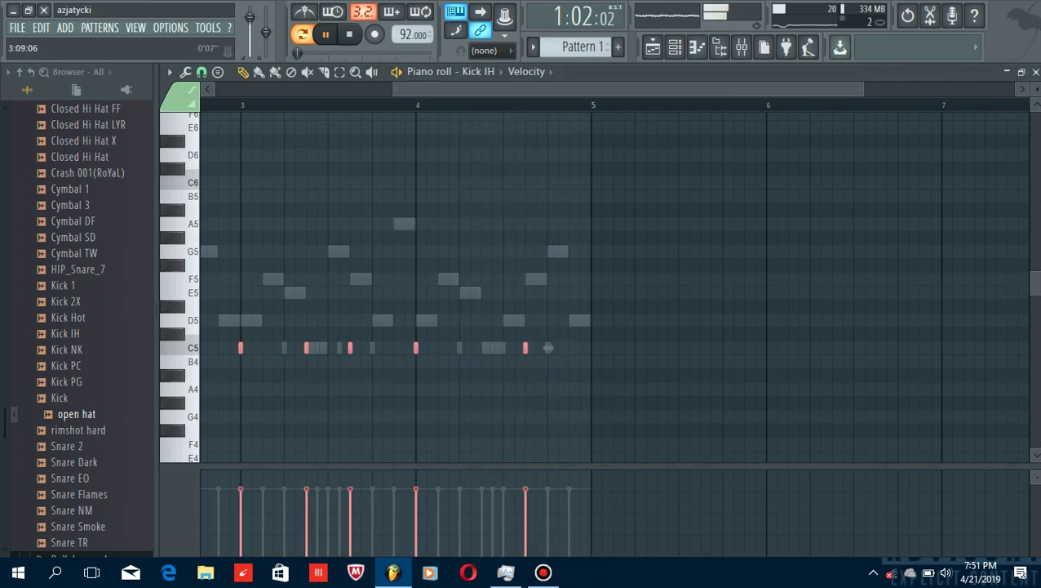
{"action": "left_click", "coordinate": [653, 49]}
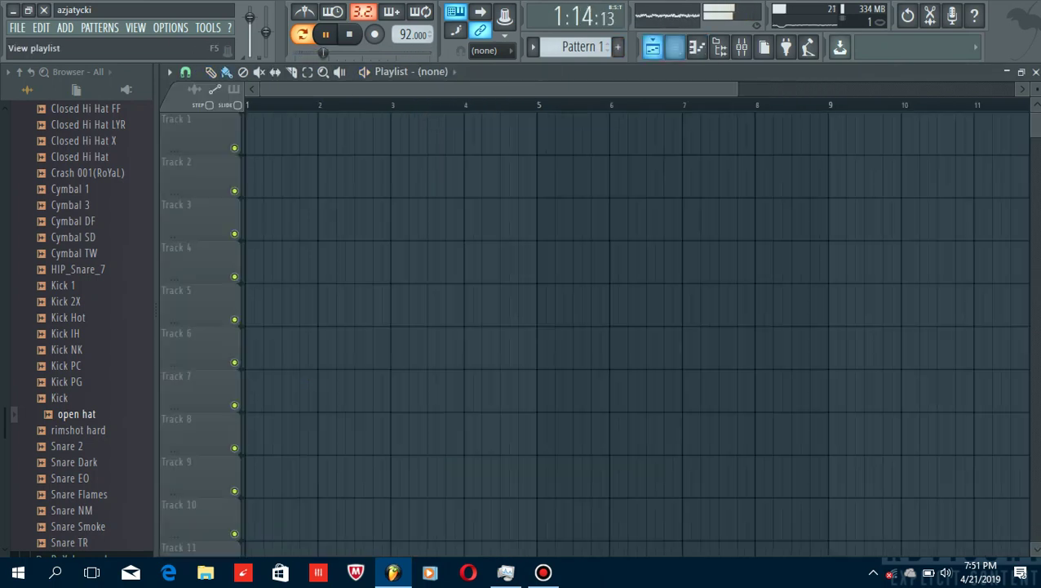
{"action": "left_click", "coordinate": [675, 49]}
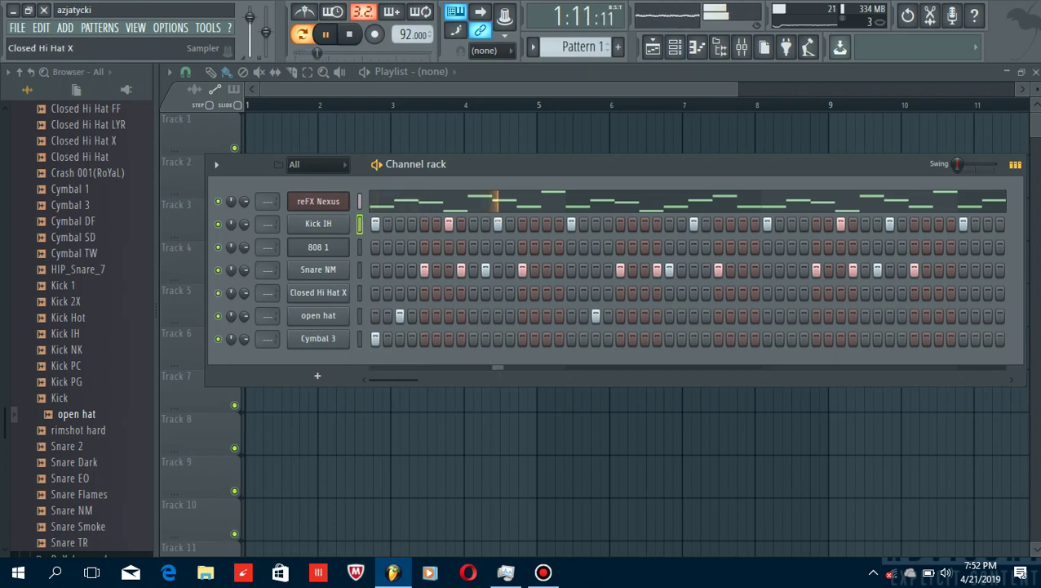
Step: Fill Closed Hi Hat X on every second step, and paint in the remaining steps across all four bars
{"action": "right_click", "coordinate": [341, 286]}
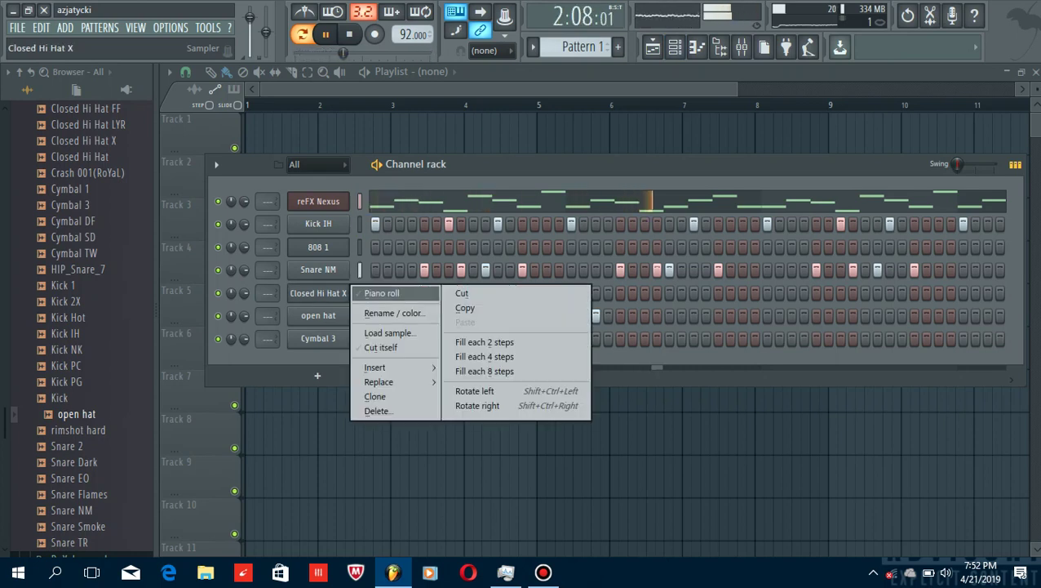
{"action": "left_click", "coordinate": [486, 341]}
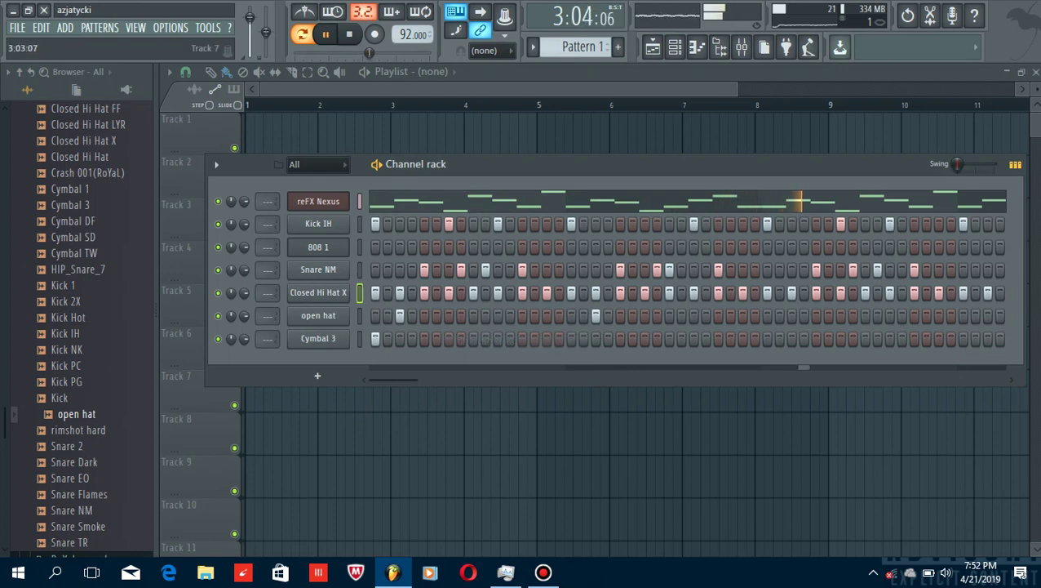
{"action": "key", "text": "ctrl+z"}
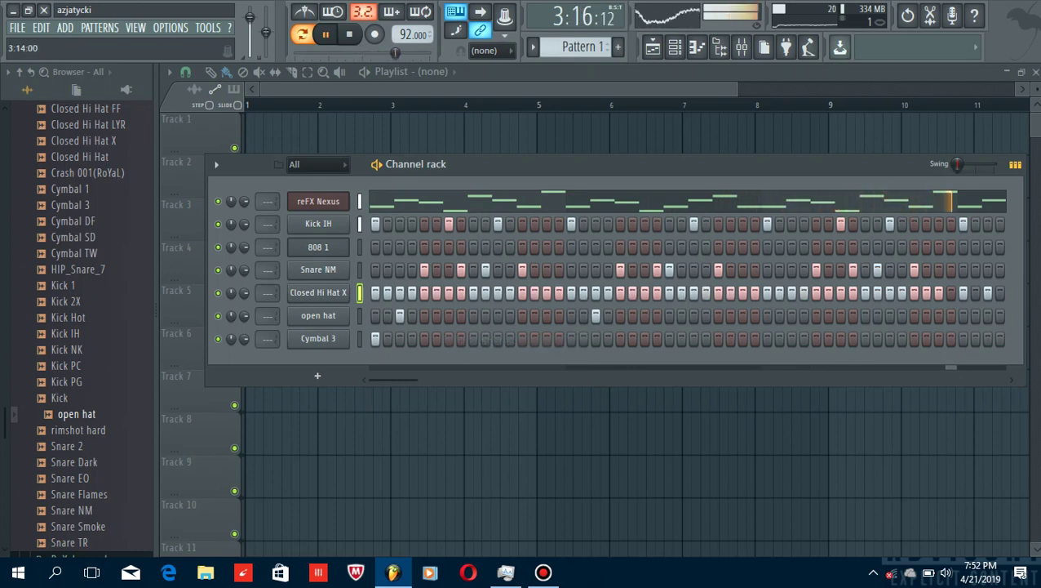
{"action": "left_click_drag", "start_coordinate": [392, 379], "coordinate": [981, 380]}
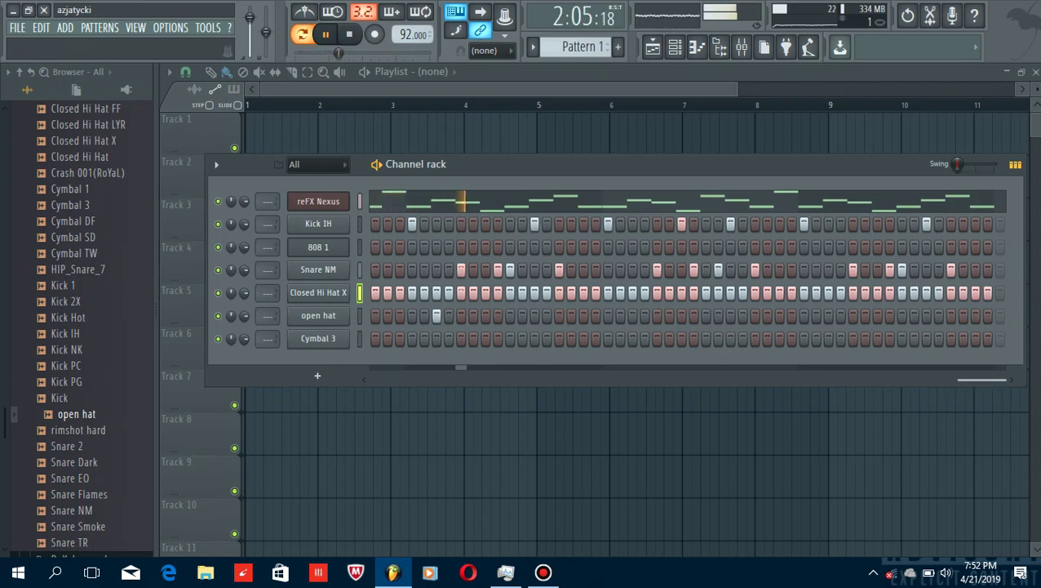
{"action": "left_click_drag", "start_coordinate": [979, 379], "coordinate": [392, 379]}
Step: In the Closed Hi Hat X piano roll, draw a two-step C5 note on step 3 of bar 1 and chop it into eight
{"action": "right_click", "coordinate": [342, 290]}
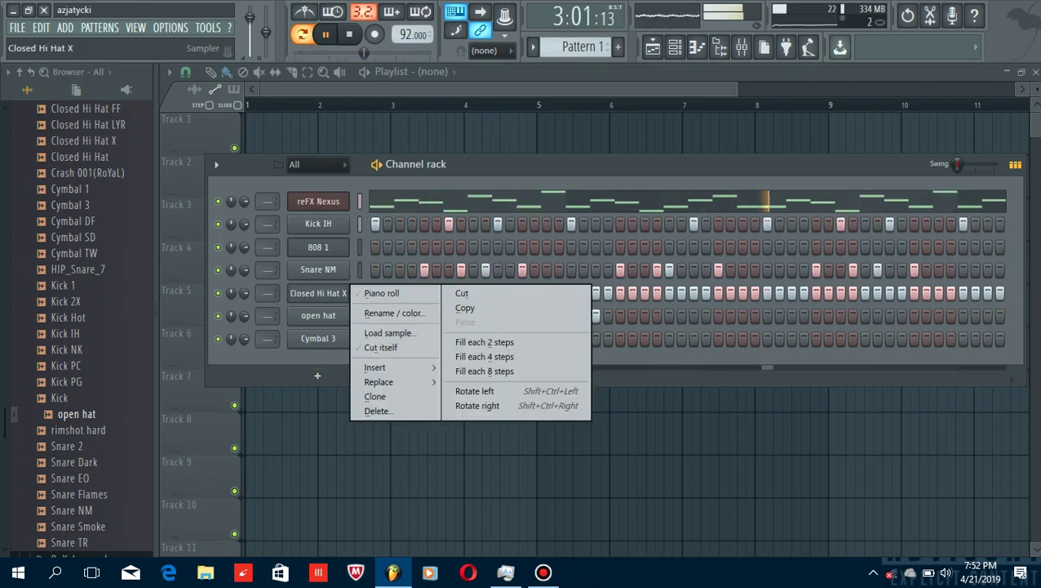
{"action": "left_click", "coordinate": [375, 292]}
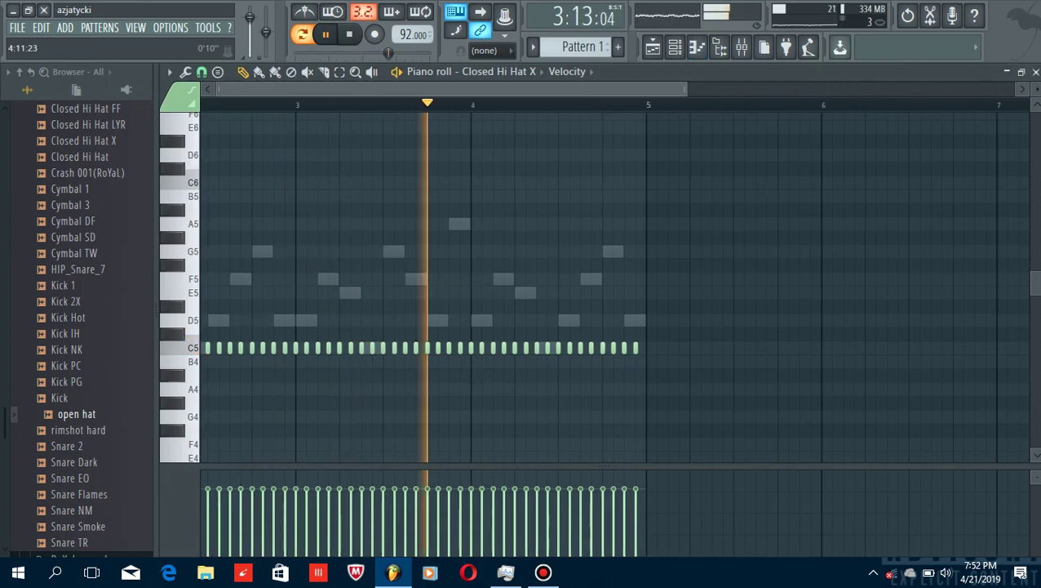
{"action": "left_click_drag", "start_coordinate": [629, 89], "coordinate": [450, 89]}
{"action": "left_click_drag", "start_coordinate": [686, 89], "coordinate": [328, 89]}
{"action": "key", "text": "space"}
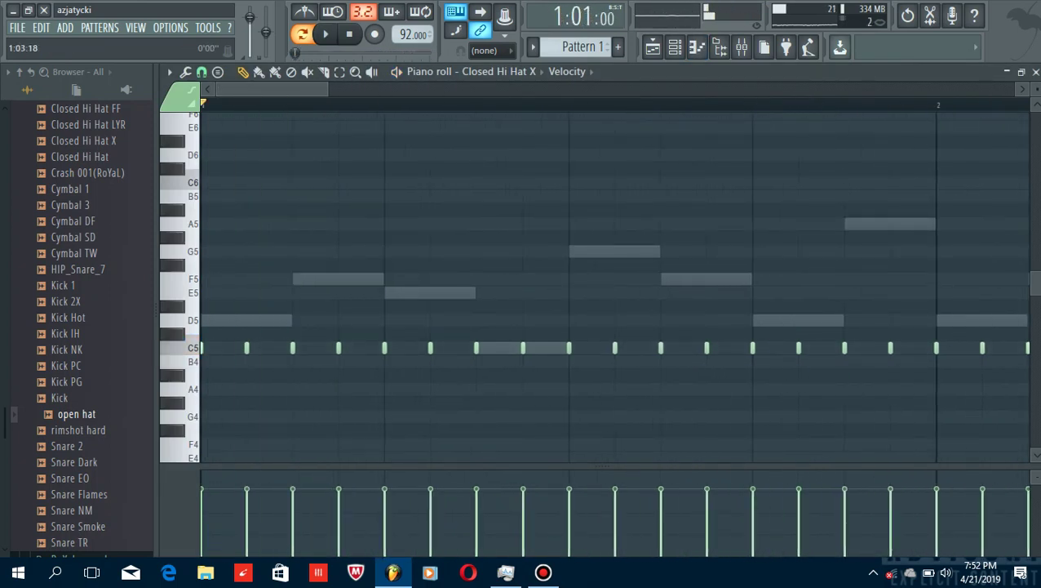
{"action": "left_click", "coordinate": [296, 348]}
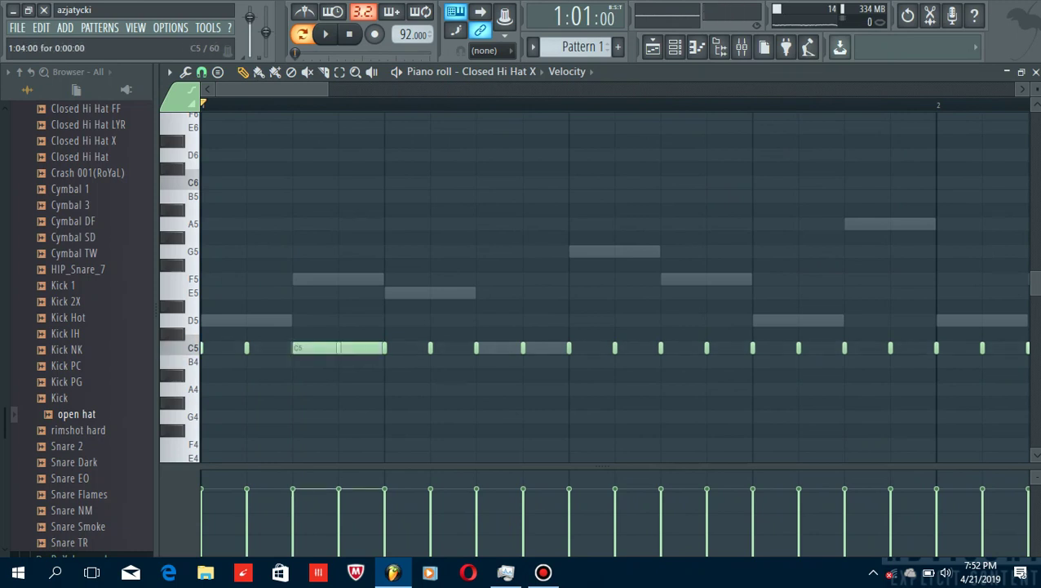
{"action": "left_click", "coordinate": [335, 348]}
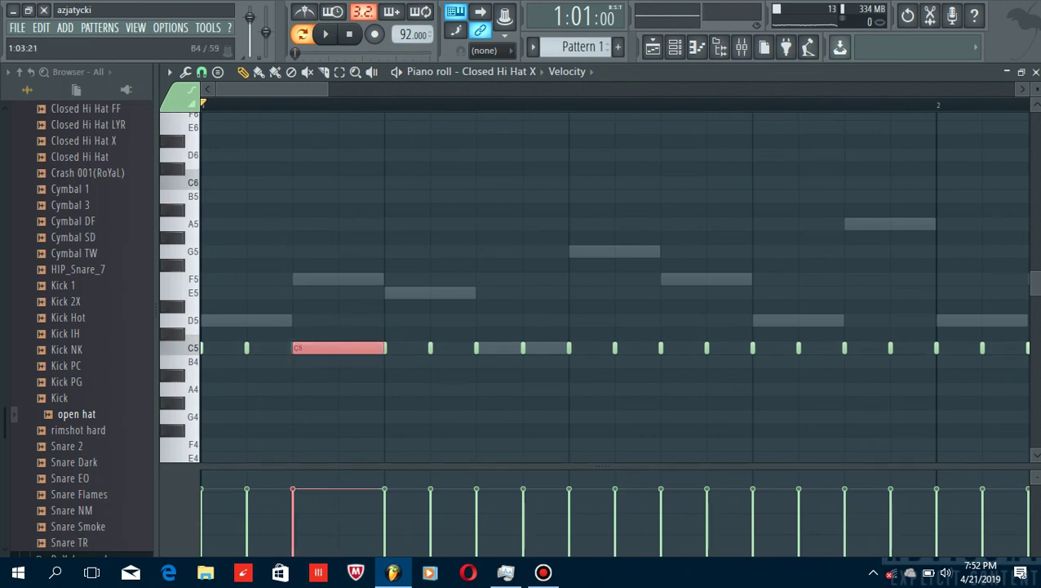
{"action": "key", "text": "alt+u"}
{"action": "key", "text": "space"}
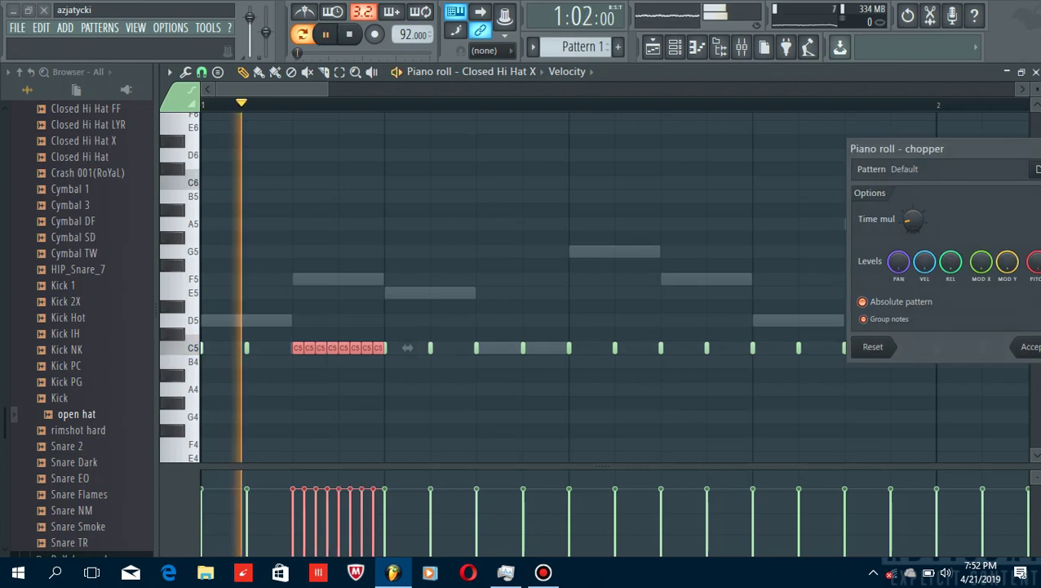
{"action": "key", "text": "Return"}
{"action": "key", "text": "space"}
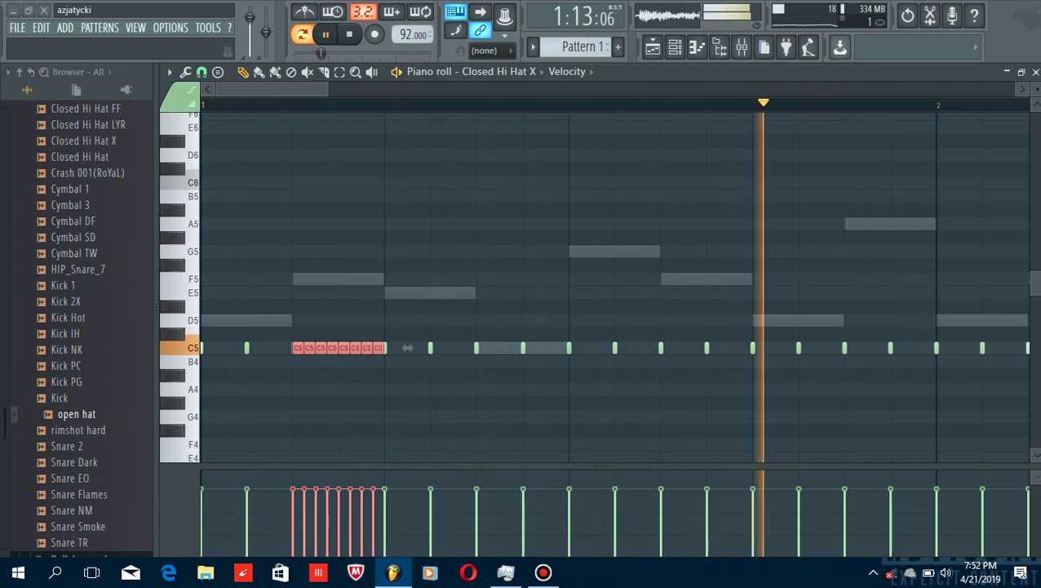
Step: Transpose the eight-note hi-hat roll in bar 1 down three semitones to A4 and play the pattern
{"action": "key", "text": "shift+Down"}
{"action": "key", "text": "shift+Down"}
{"action": "key", "text": "shift+Down"}
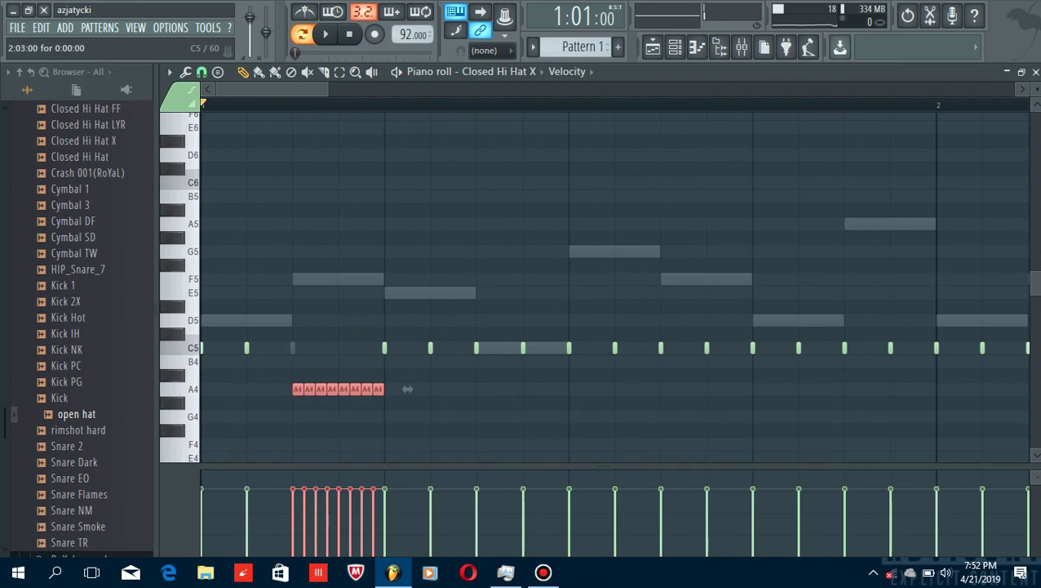
{"action": "key", "text": "space"}
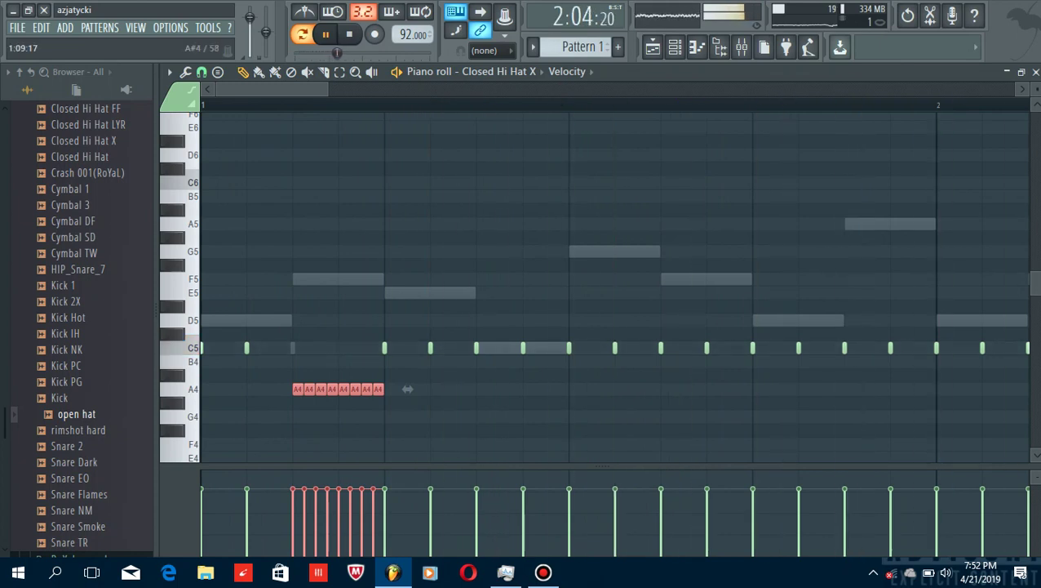
Step: Replace the hi-hat hits on steps 9 to 11 of bar 1 with three one-step C5 notes
{"action": "left_click", "coordinate": [489, 375]}
{"action": "right_click", "coordinate": [569, 348]}
{"action": "left_click_drag", "start_coordinate": [571, 348], "coordinate": [662, 347]}
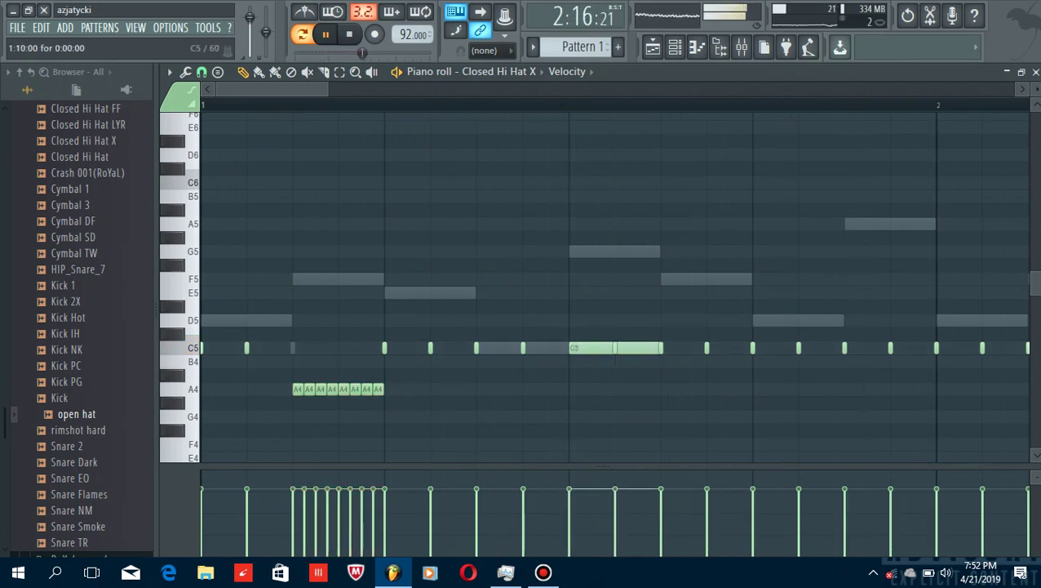
{"action": "left_click", "coordinate": [616, 347]}
{"action": "key", "text": "Down"}
{"action": "key", "text": "Down"}
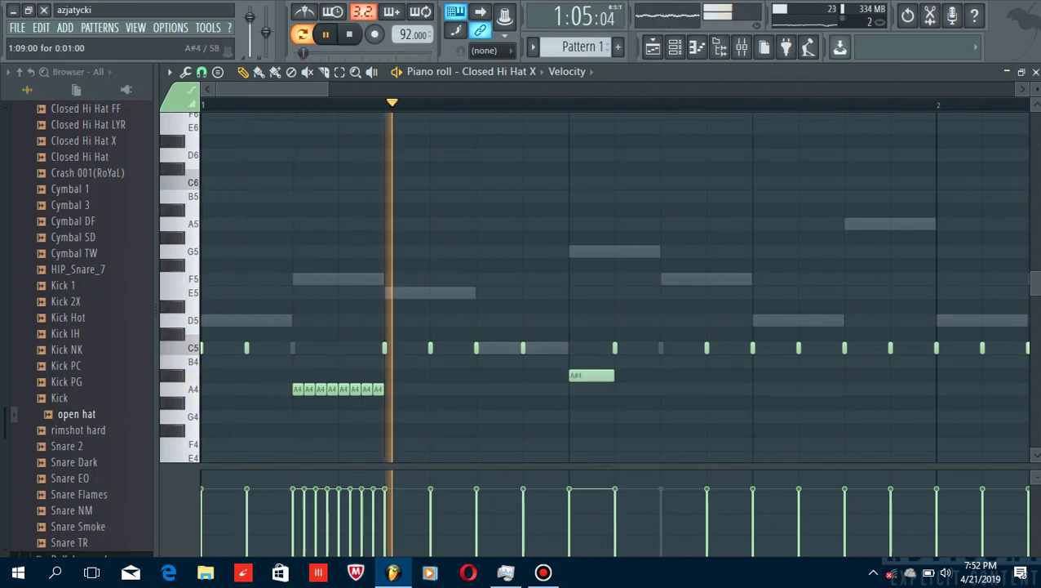
{"action": "mouse_move", "coordinate": [591, 374]}
{"action": "left_mouse_down"}
{"action": "mouse_move", "coordinate": [592, 348]}
{"action": "mouse_move", "coordinate": [684, 347]}
{"action": "left_mouse_up"}
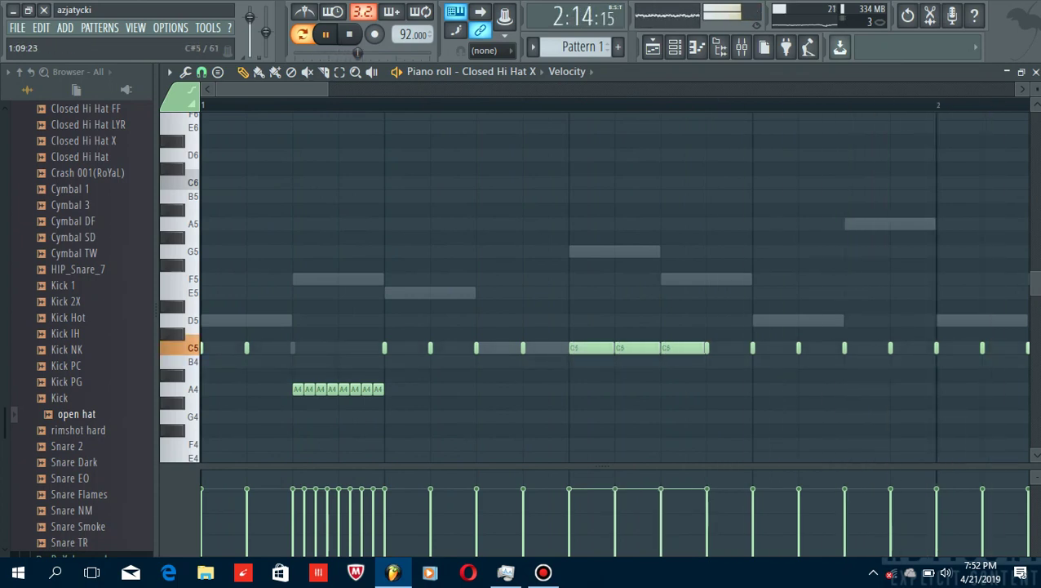
Step: Chop the C5 note on step 9 of bar 1 into two by raising the chopper's time multiplier
{"action": "left_click", "coordinate": [592, 348]}
{"action": "key", "text": "alt+u"}
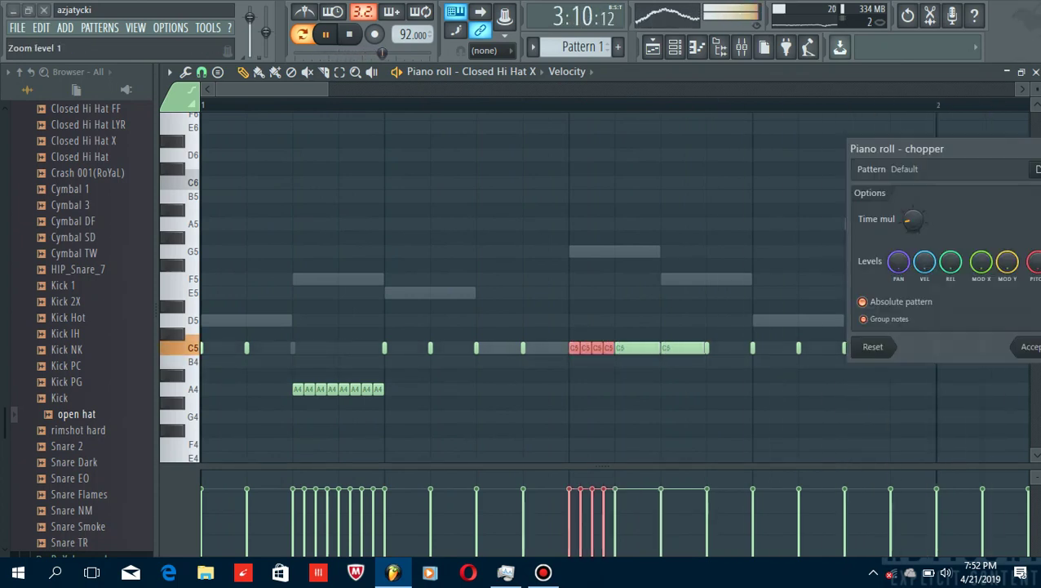
{"action": "left_click_drag", "start_coordinate": [912, 218], "coordinate": [913, 204]}
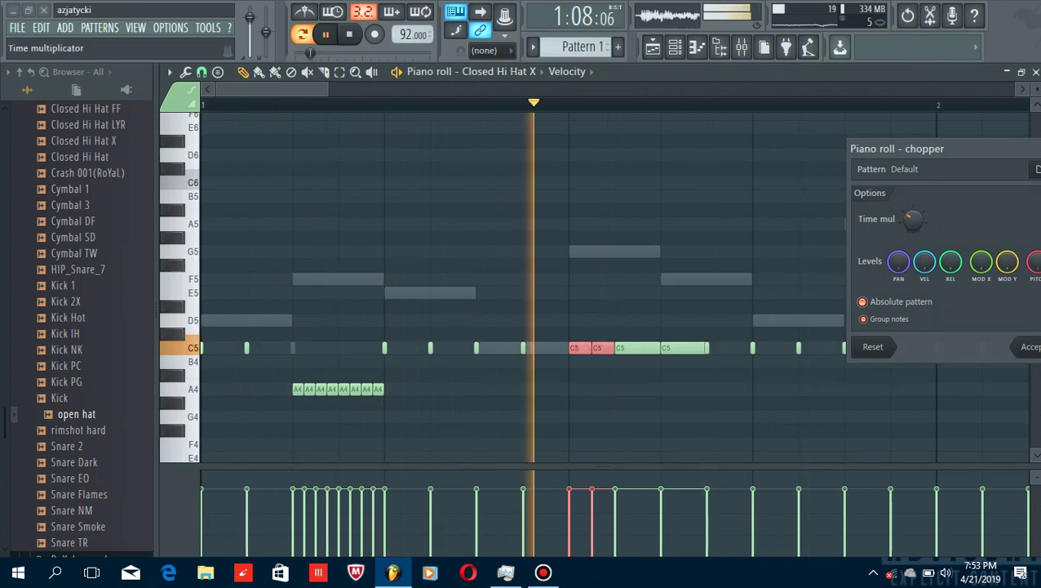
{"action": "mouse_move", "coordinate": [913, 212]}
{"action": "left_mouse_down"}
{"action": "mouse_move", "coordinate": [913, 222]}
{"action": "mouse_move", "coordinate": [912, 212]}
{"action": "left_mouse_up"}
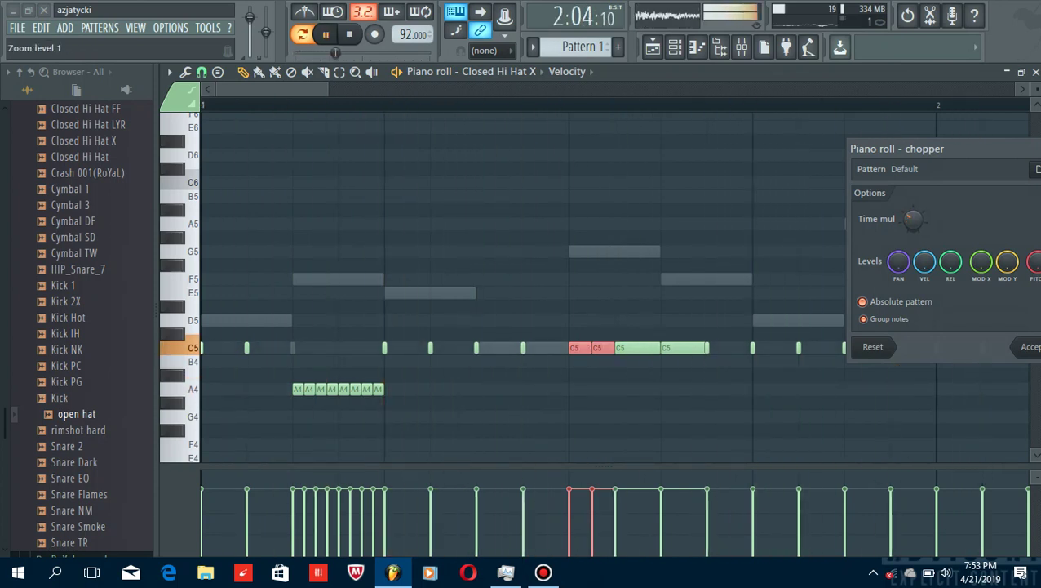
{"action": "key", "text": "Return"}
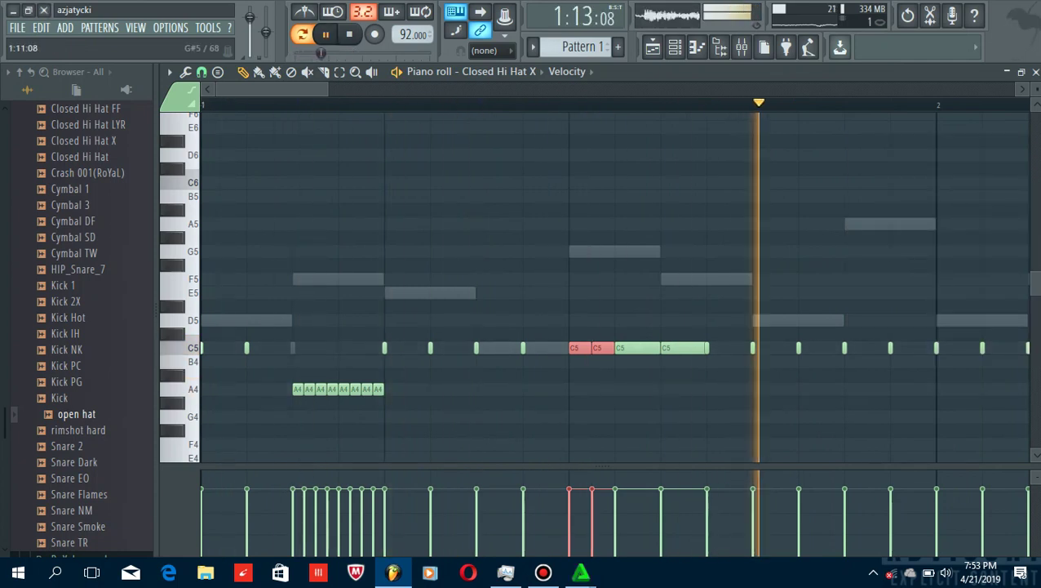
Step: Replace the hi-hat hit on step 13 of bar 1 with a one-step C5 note and chop it into four
{"action": "key", "text": "ctrl+d"}
{"action": "left_click", "coordinate": [773, 347]}
{"action": "left_click", "coordinate": [775, 348], "text": "ctrl"}
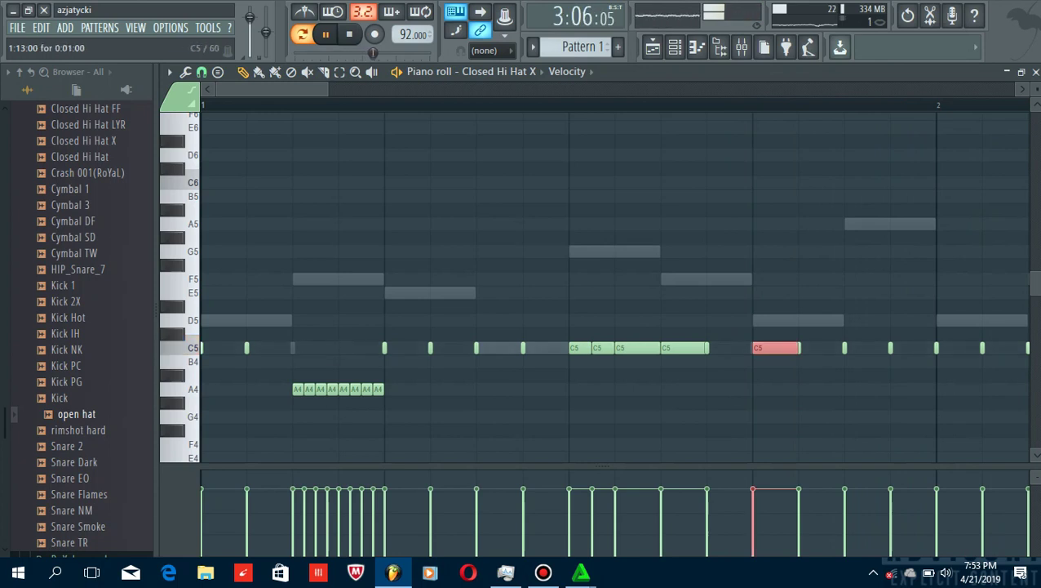
{"action": "key", "text": "ctrl+u"}
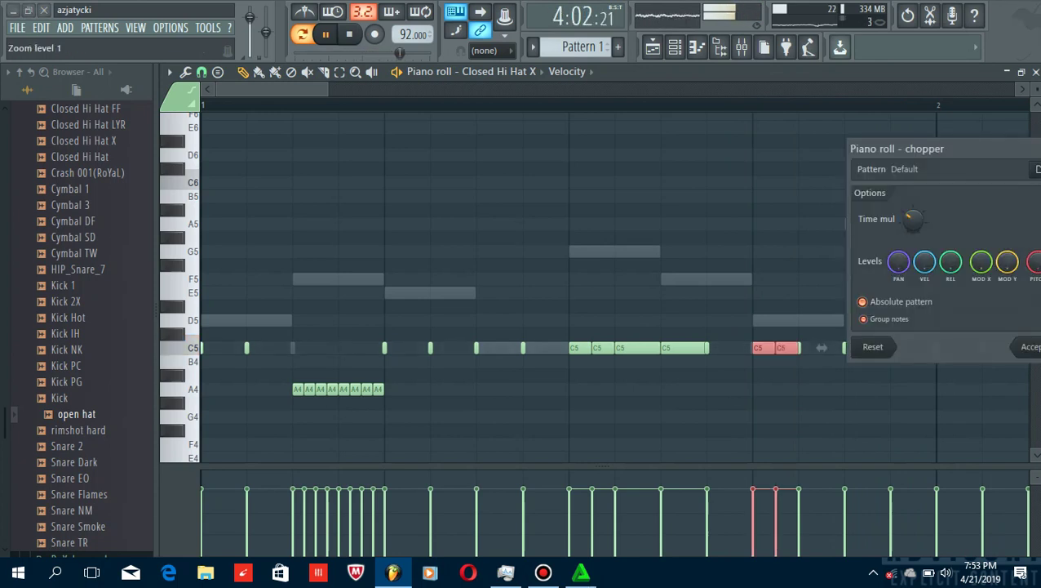
{"action": "key", "text": "space"}
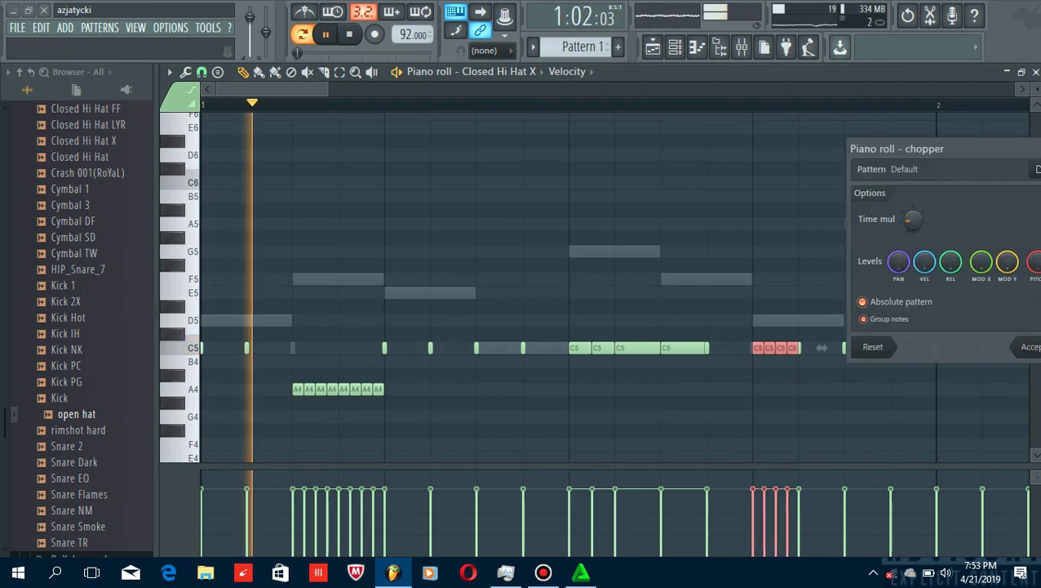
{"action": "key", "text": "Return"}
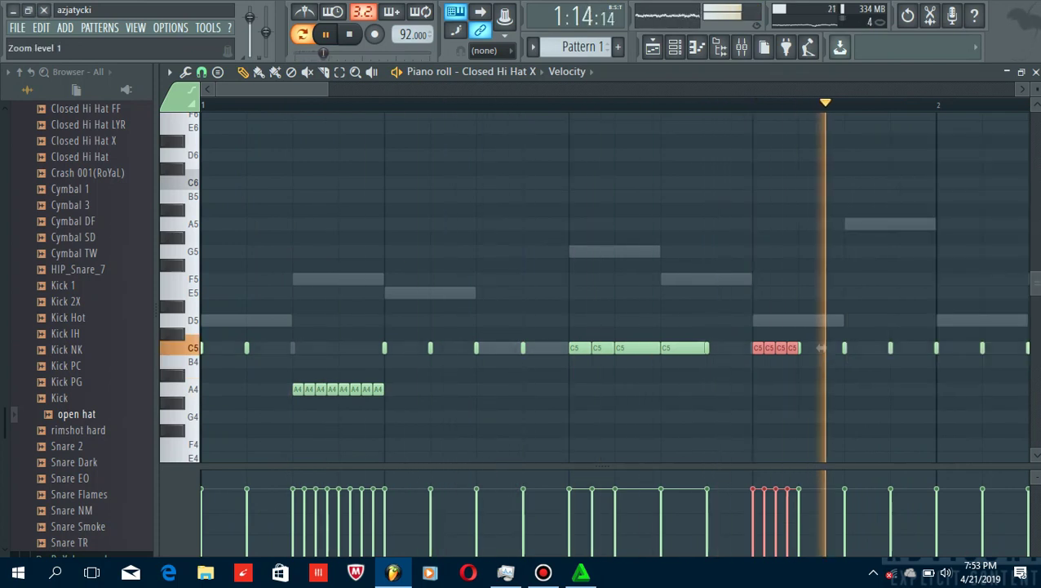
Step: Delete all Closed Hi Hat X notes in bars 2 to 4
{"action": "scroll", "coordinate": [921, 306], "scroll_direction": "down", "scroll_amount": 5}
{"action": "left_click_drag", "start_coordinate": [902, 302], "coordinate": [361, 380]}
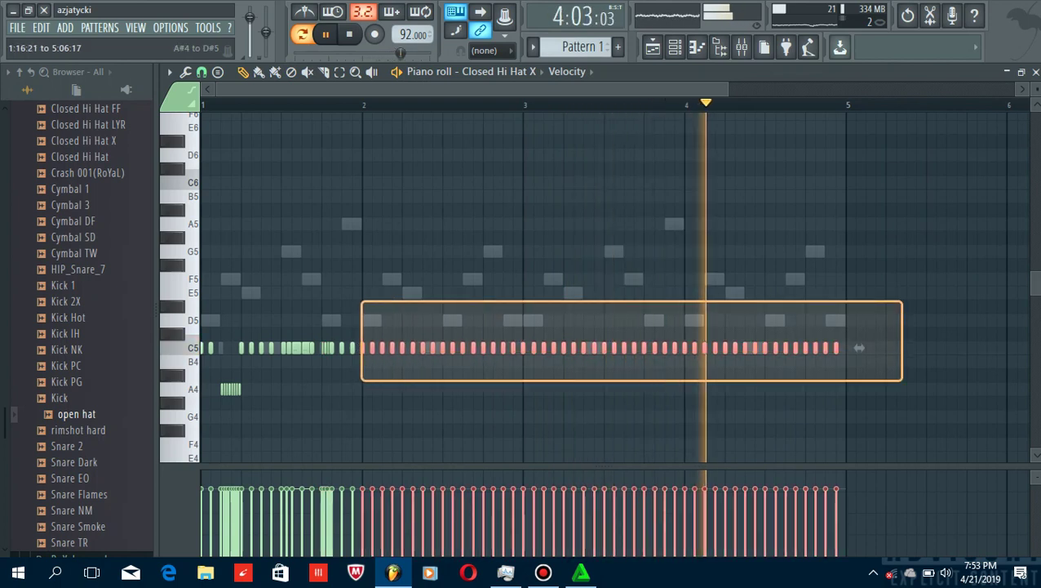
{"action": "key", "text": "Delete"}
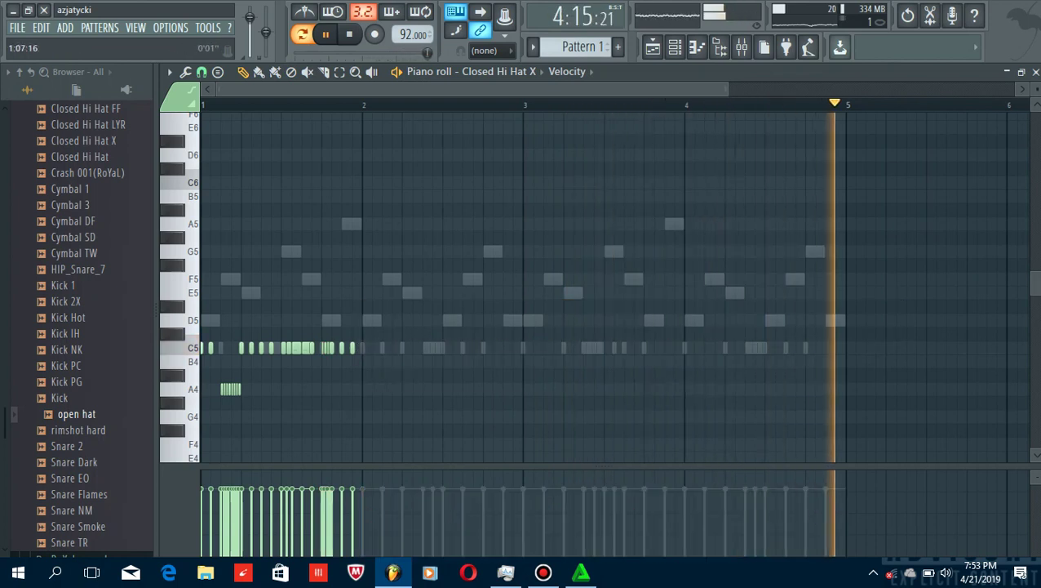
Step: Duplicate the bar 1 hi-hat pattern into bar 2 and raise the copied A4 roll to D5
{"action": "scroll", "coordinate": [567, 285], "scroll_direction": "up", "scroll_amount": 5}
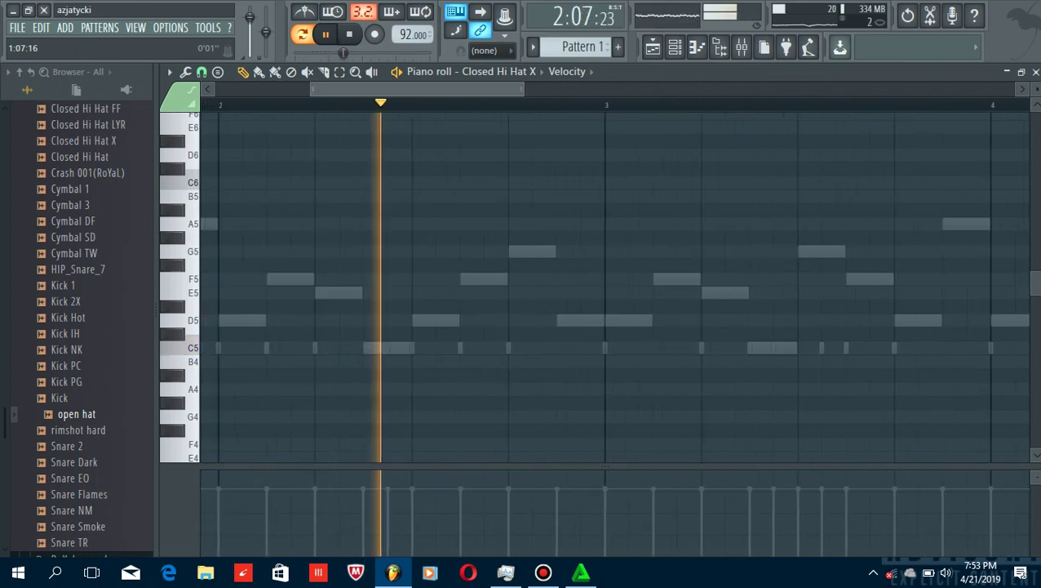
{"action": "key", "text": "ctrl+z"}
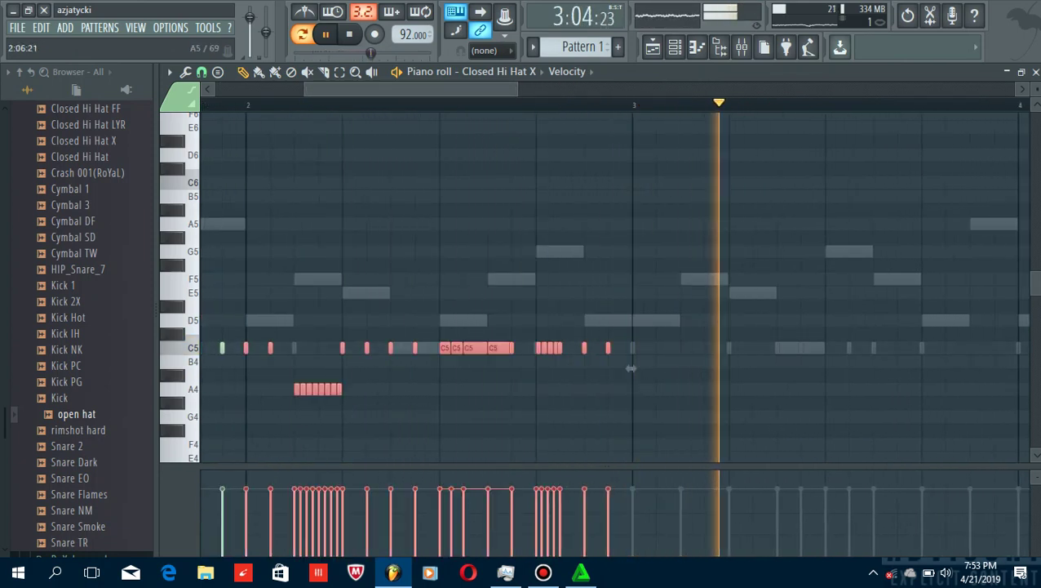
{"action": "key", "text": "ctrl+d"}
{"action": "left_click_drag", "start_coordinate": [295, 380], "coordinate": [366, 320]}
Step: Copy the two-bar Closed Hi Hat X pattern into bars 3 and 4
{"action": "key", "text": "ctrl+d"}
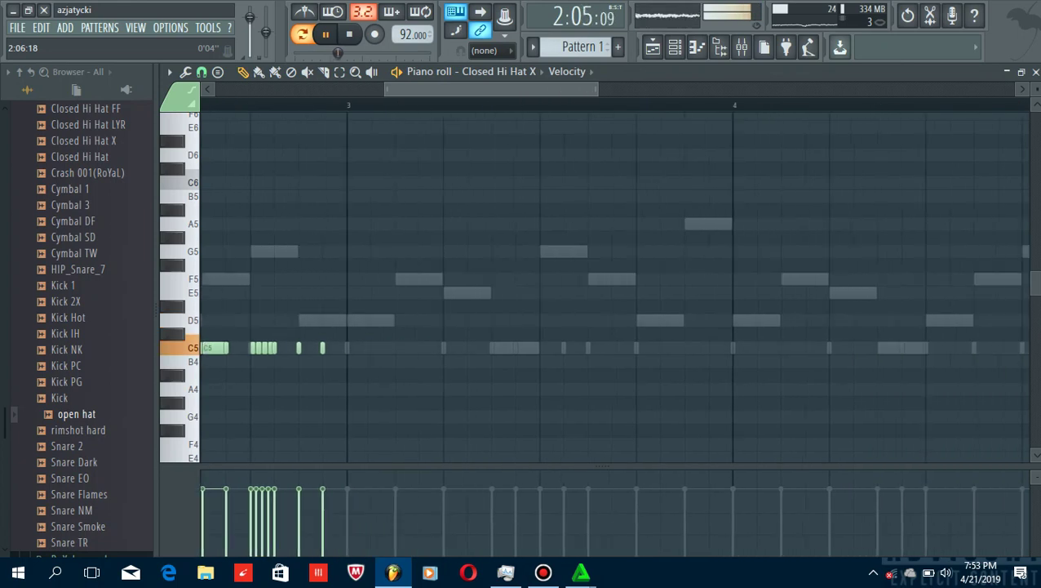
{"action": "key", "text": "ctrl+v"}
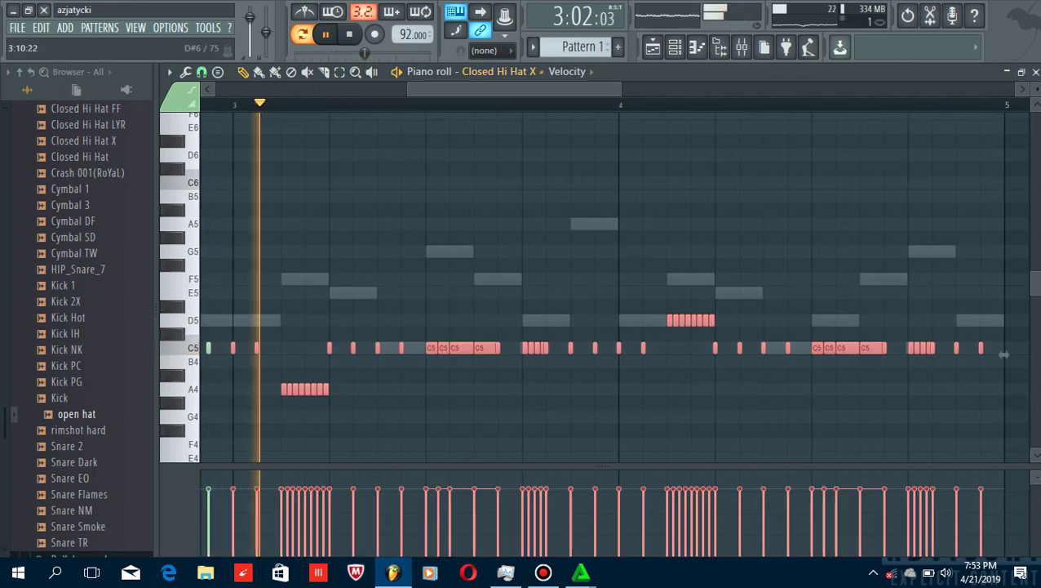
{"action": "key", "text": "ctrl+d"}
Step: Return to the channel rack, listen to the full pattern and stop playback
{"action": "left_click", "coordinate": [652, 46]}
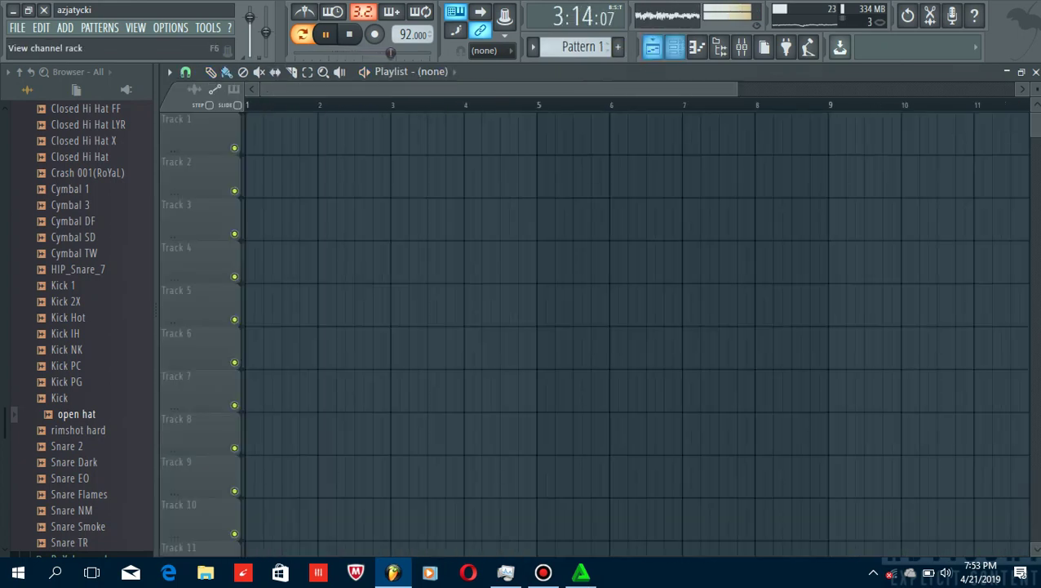
{"action": "left_click", "coordinate": [675, 46]}
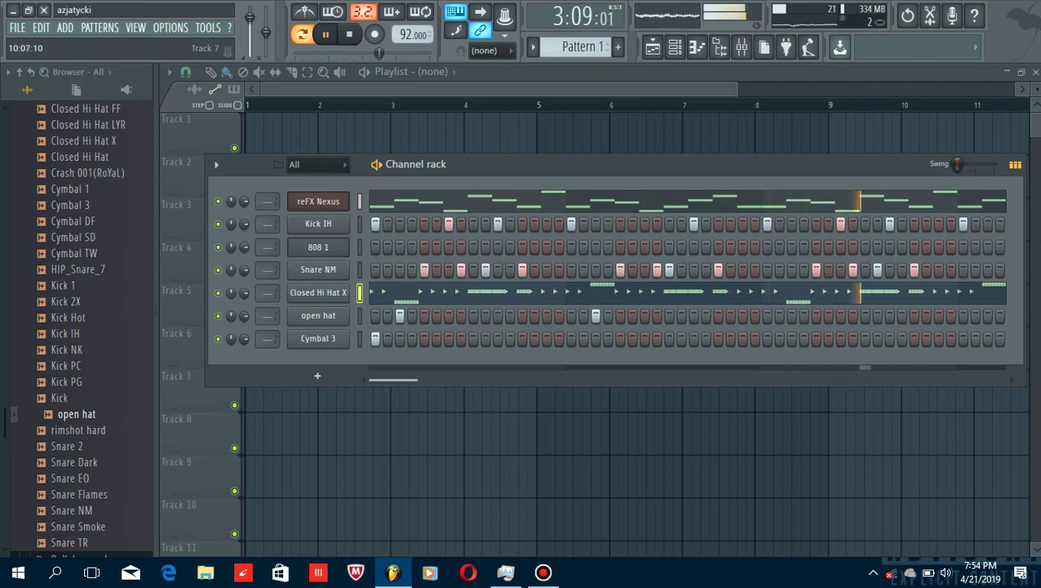
{"action": "key", "text": "space"}
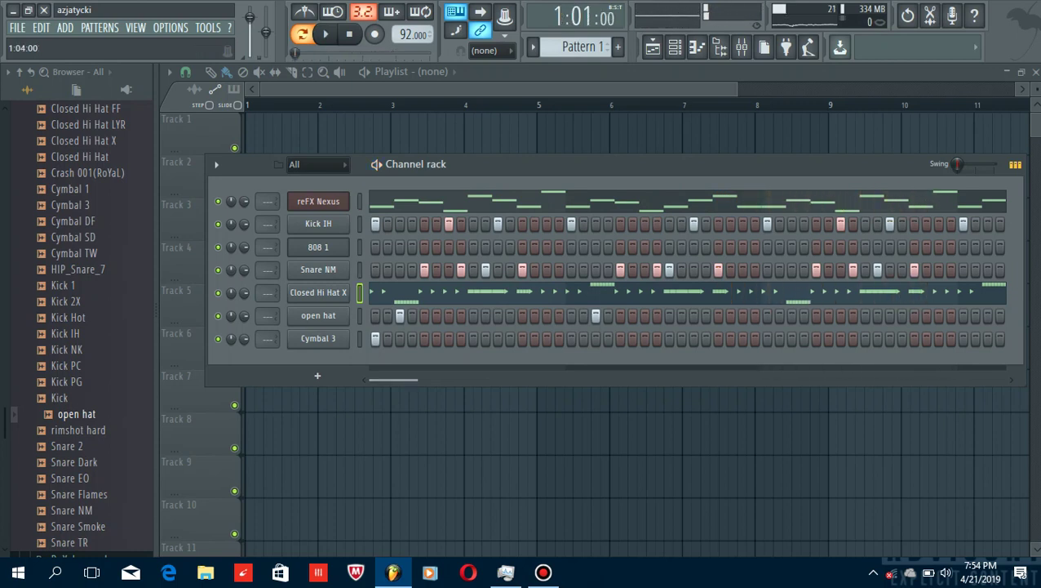